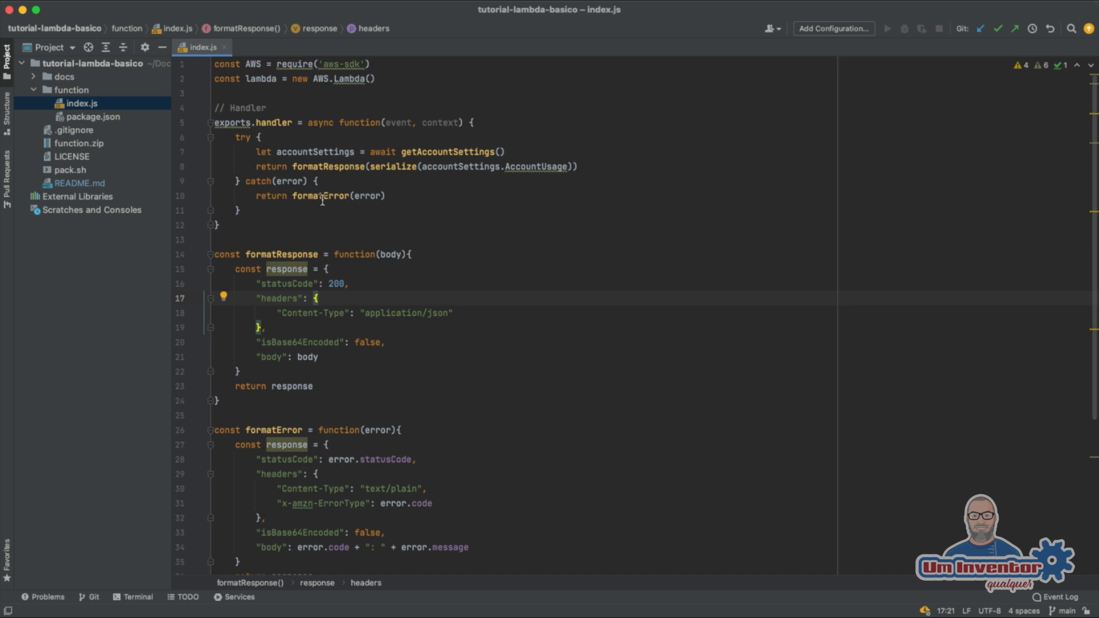
# Examine the Lambda handler code in index.js and the packaging commands in pack.sh, including the zipped node_modules entry.
pyautogui.click(388, 183)
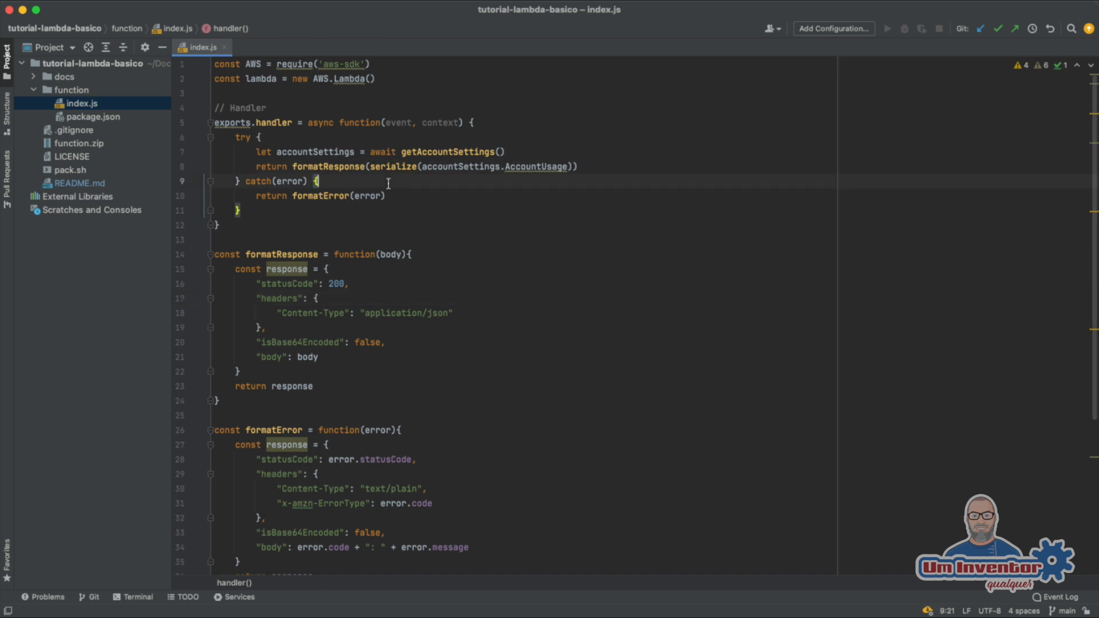
pyautogui.press('super+a')
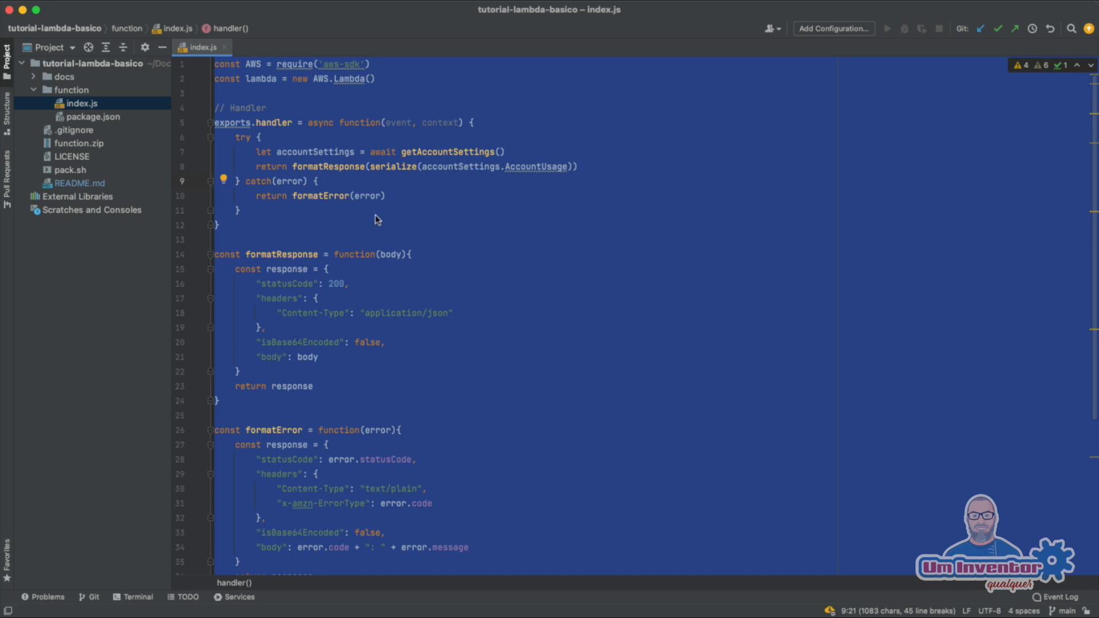
pyautogui.click(336, 173)
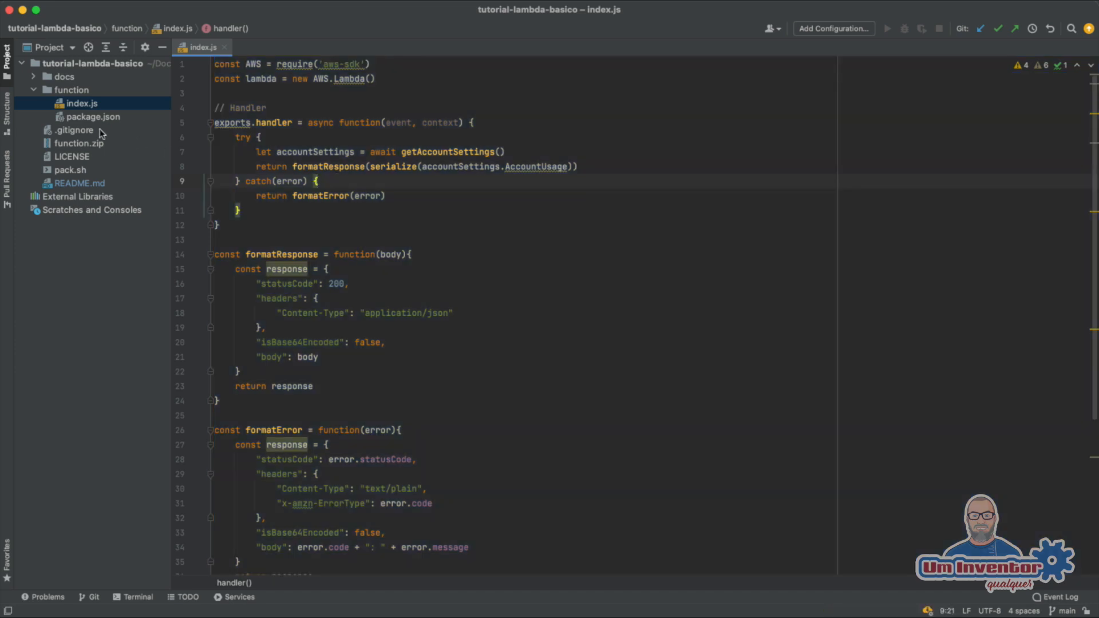
pyautogui.click(86, 144)
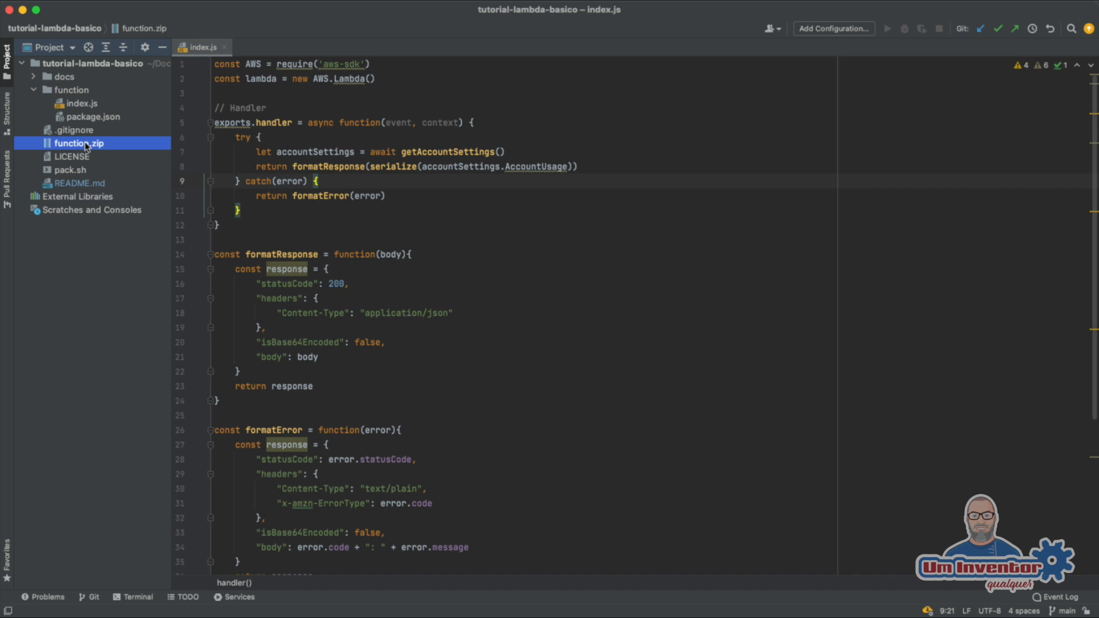
pyautogui.doubleClick(73, 170)
pyautogui.click(328, 109)
pyautogui.click(314, 95)
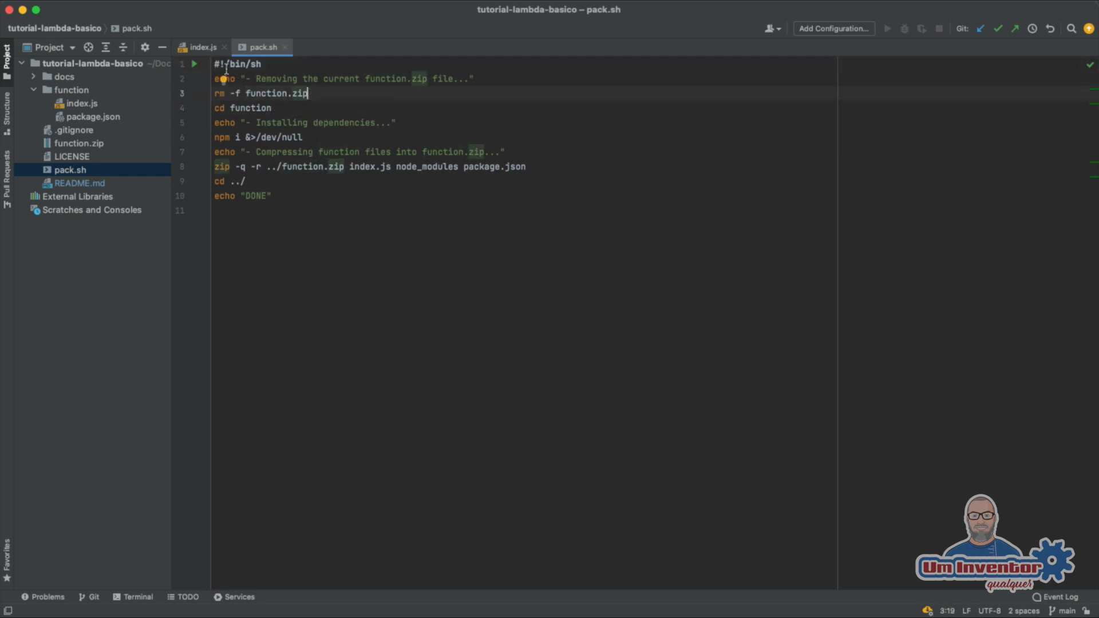
pyautogui.click(203, 47)
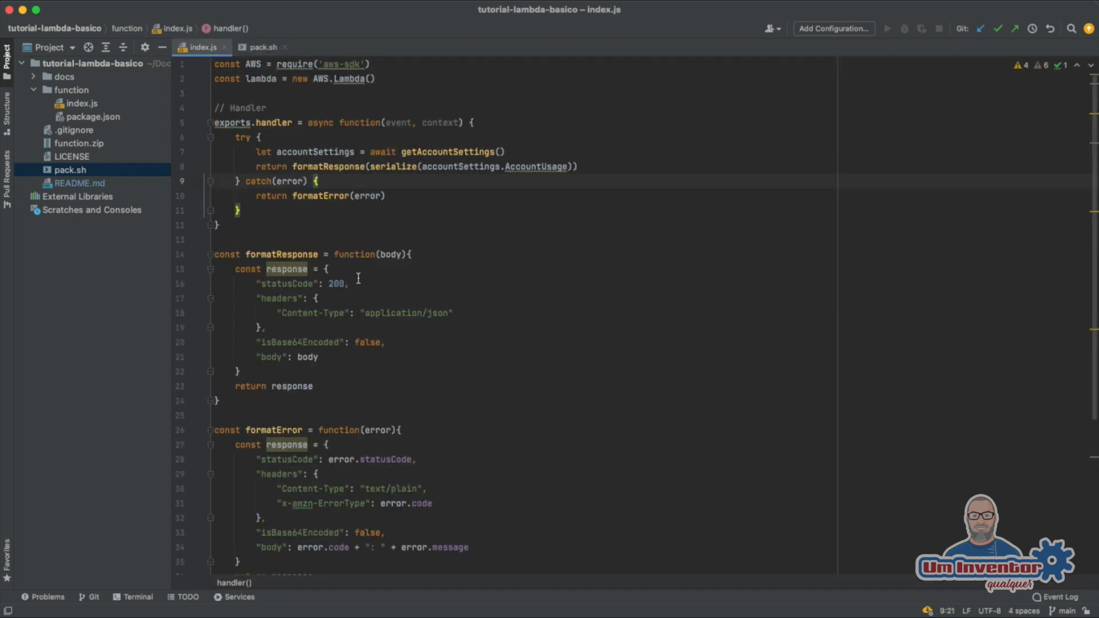
pyautogui.scroll(-5, 358, 279)
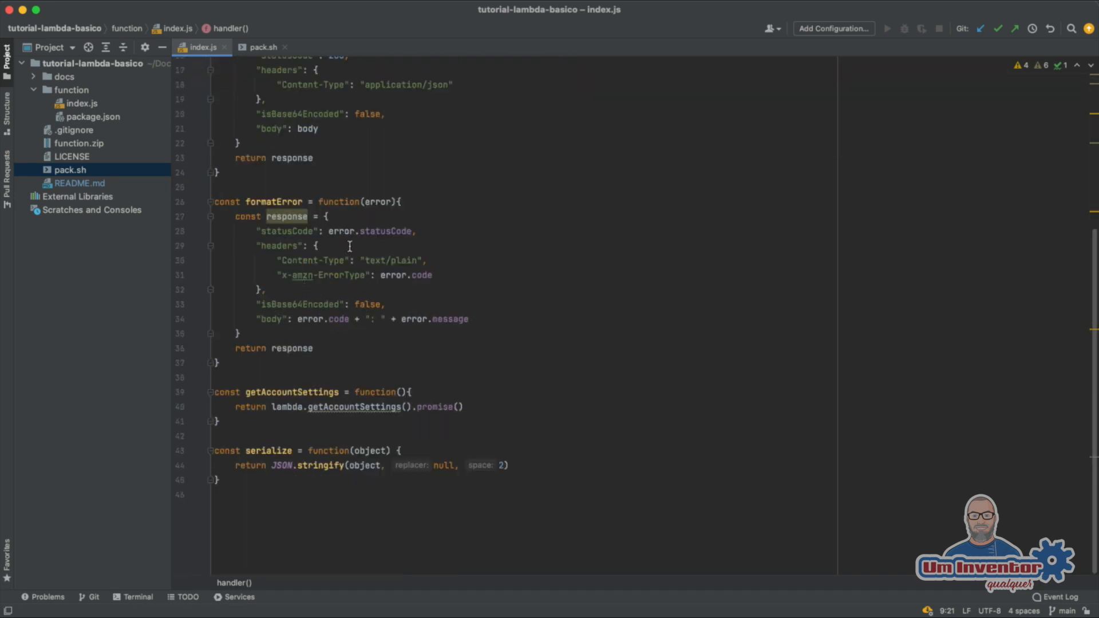
pyautogui.scroll(5, 350, 246)
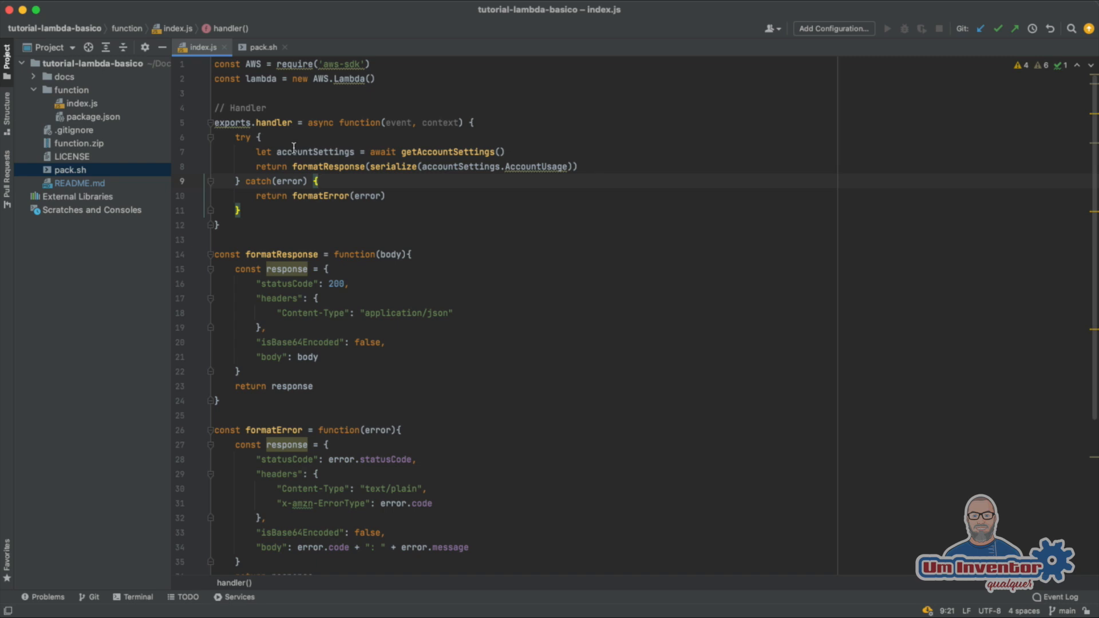
pyautogui.click(259, 49)
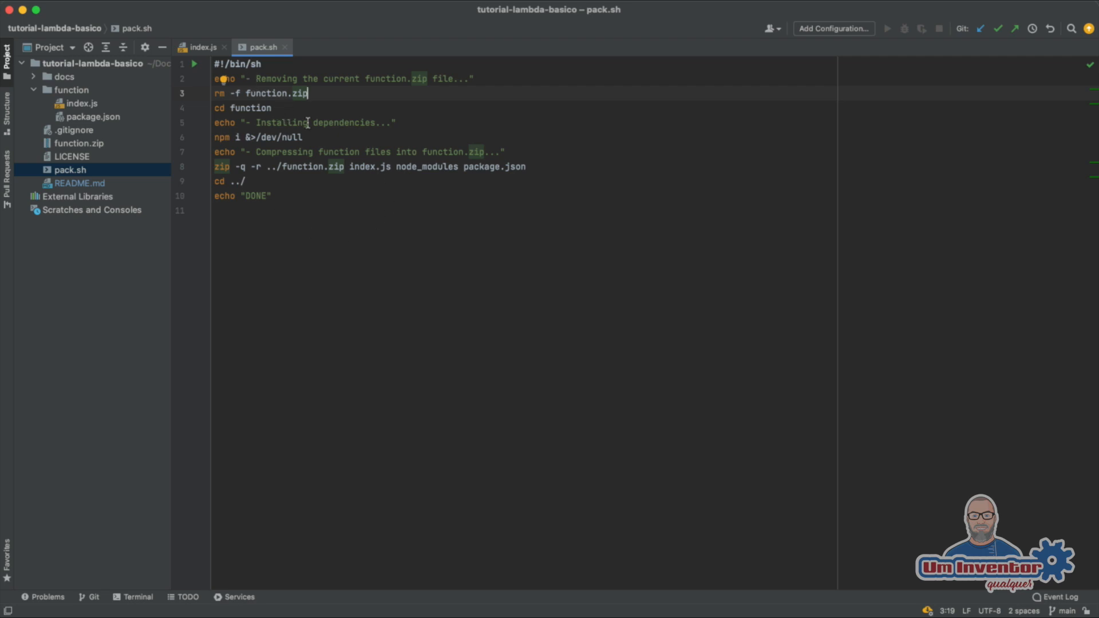
pyautogui.doubleClick(412, 172)
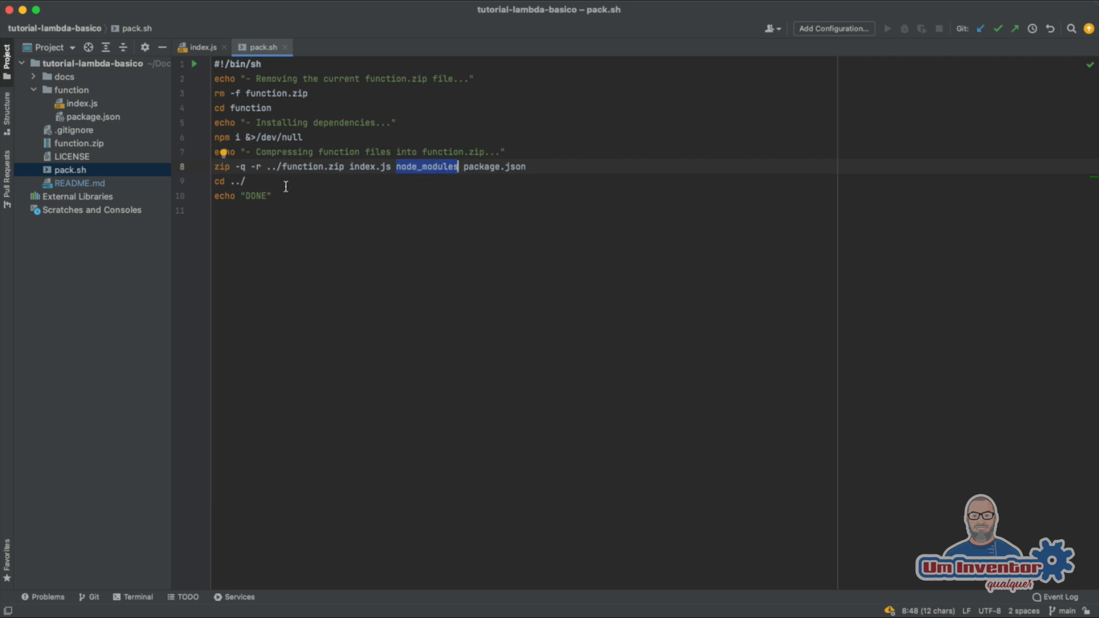
pyautogui.click(204, 48)
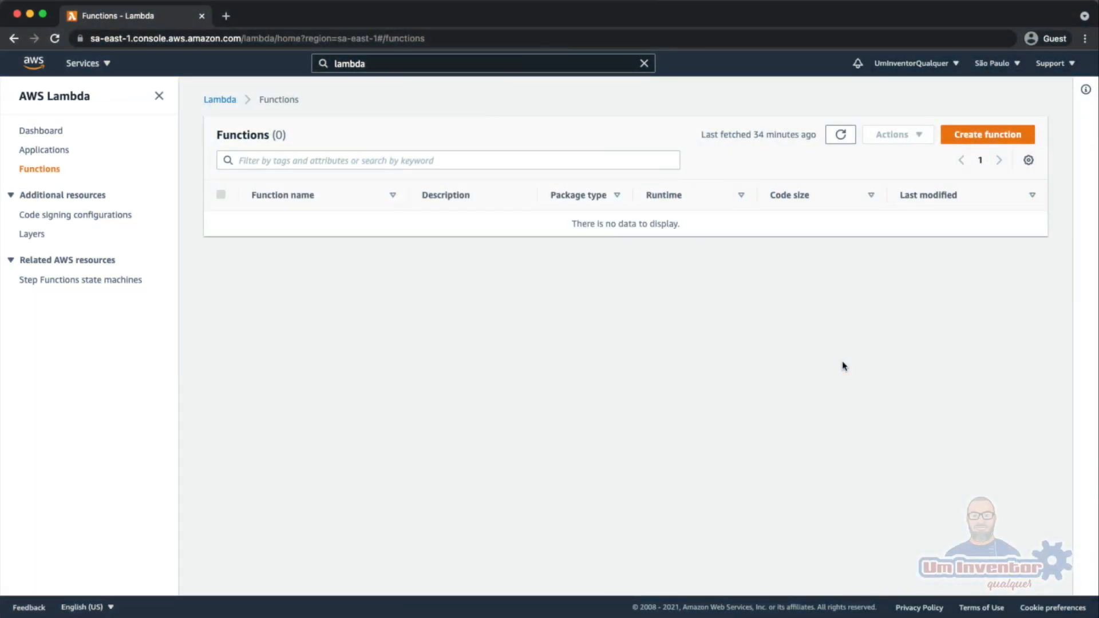
# In the AWS Lambda console, create a function from scratch named basicLambda with the Node.js 14.x runtime and a new basic-permissions role.
pyautogui.click(985, 135)
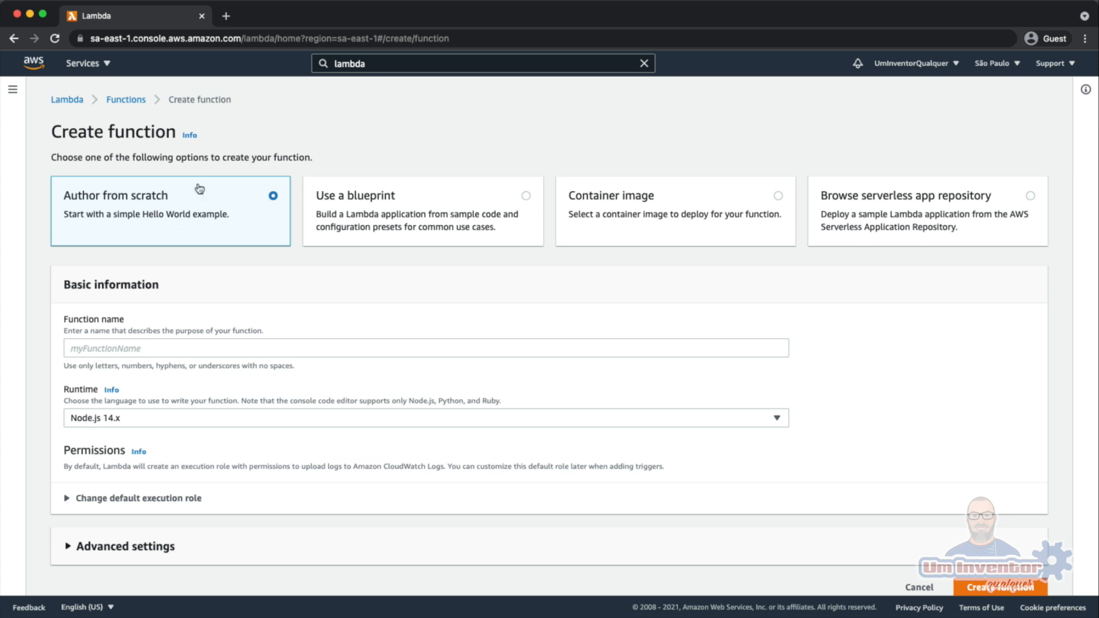
pyautogui.scroll(-1, 221, 333)
pyautogui.click(302, 343)
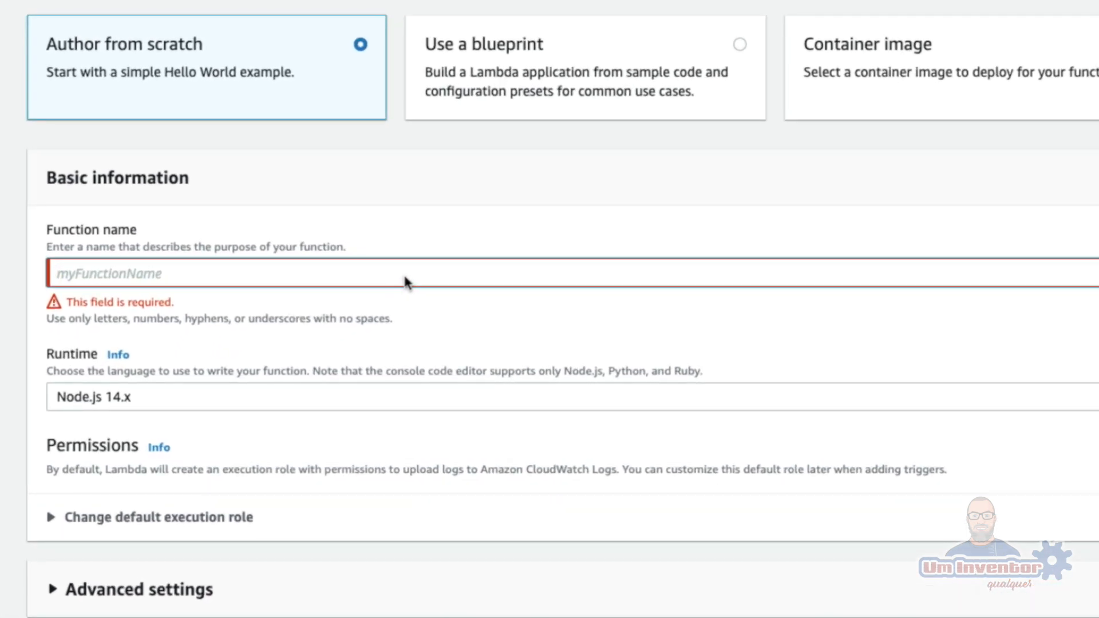
pyautogui.write('basicLambda')
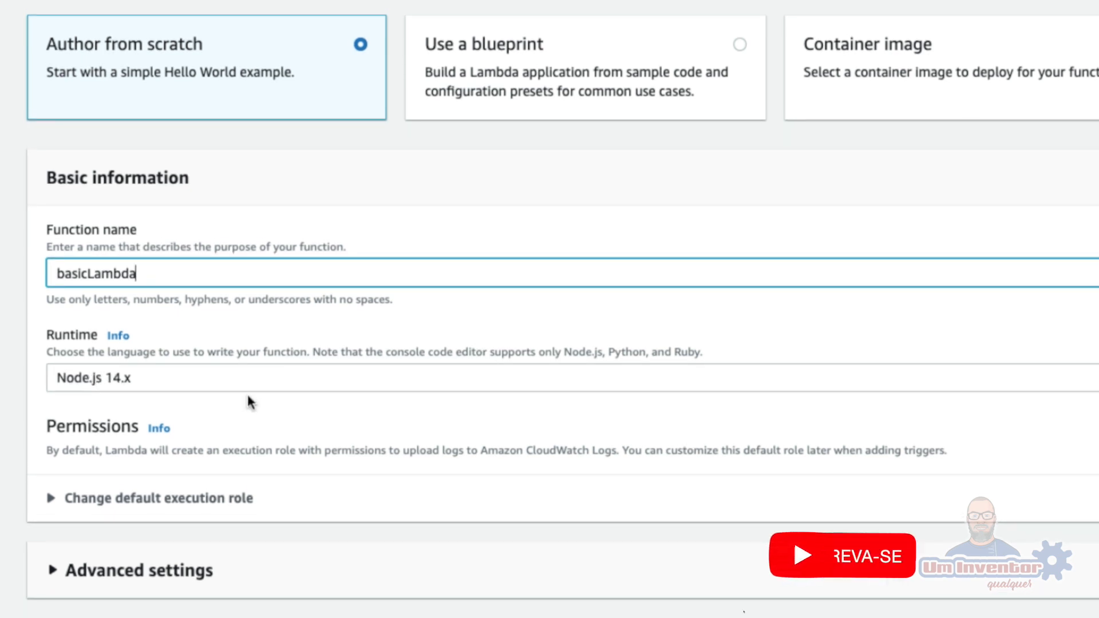
pyautogui.click(241, 498)
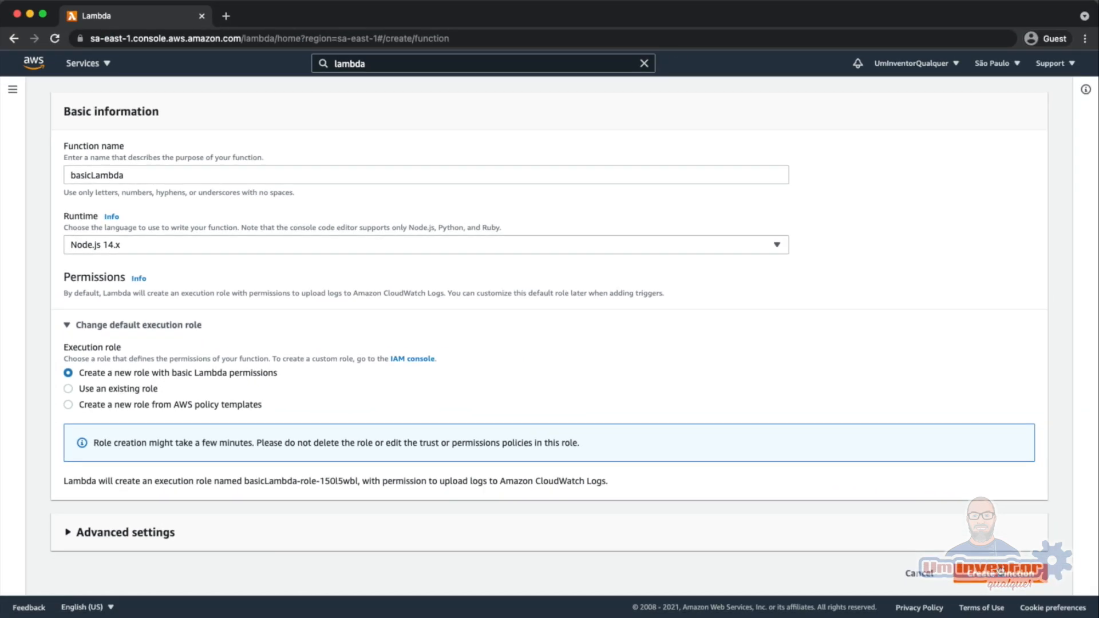
pyautogui.click(1001, 577)
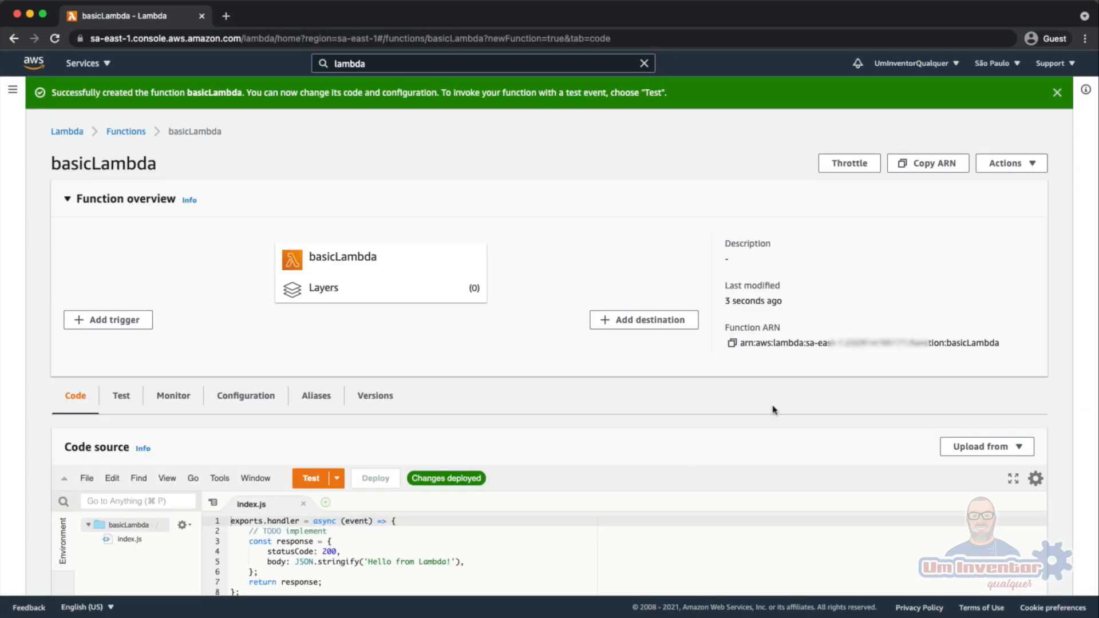
# Replace the sample code in basicLambda's index.js with the full contents of the local project's index.js and deploy it.
pyautogui.scroll(-5, 727, 421)
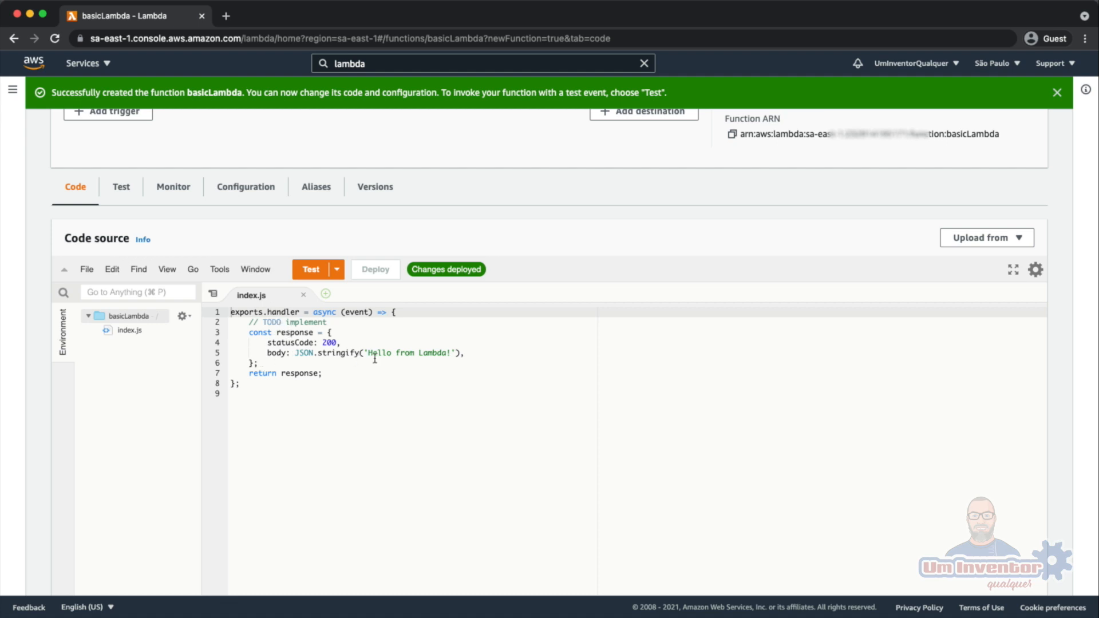
pyautogui.moveTo(368, 360); pyautogui.dragTo(447, 360)
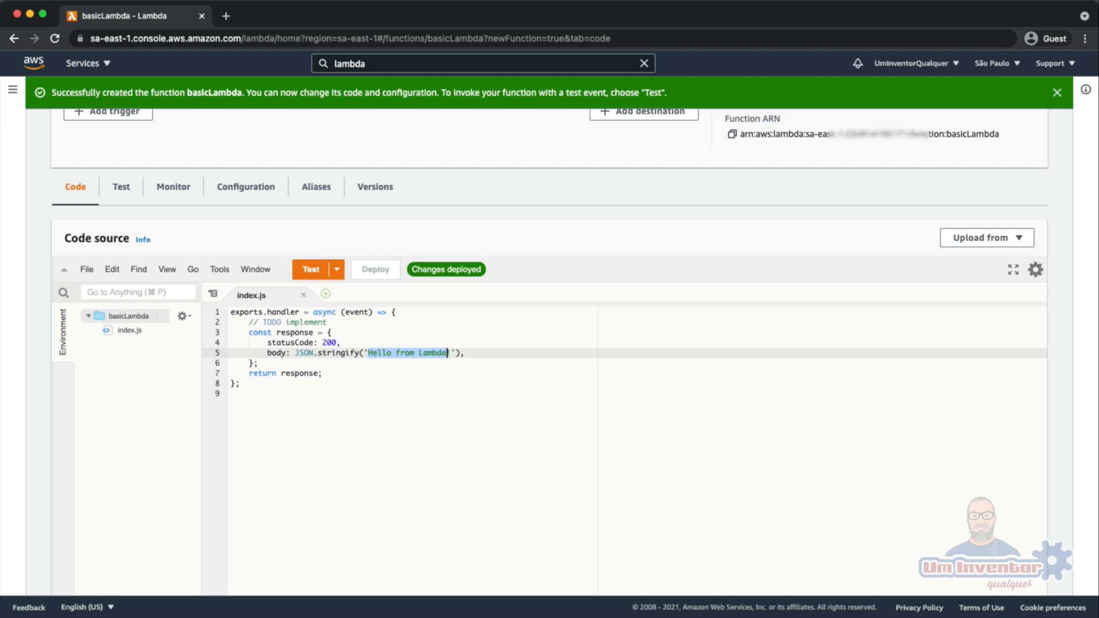
pyautogui.press('super+Tab')
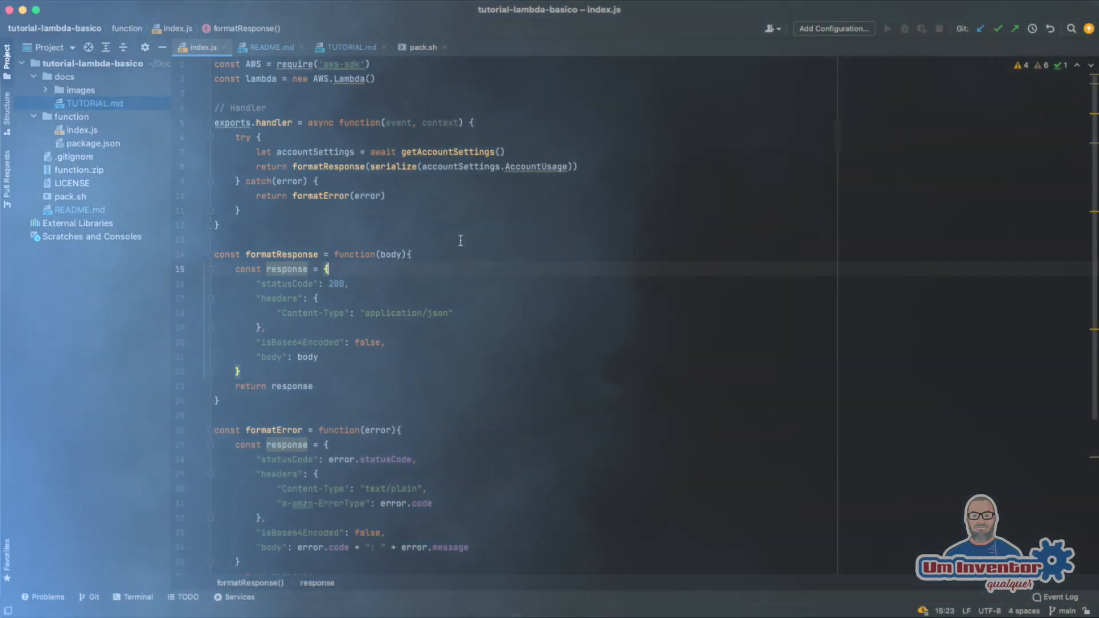
pyautogui.press('super+a')
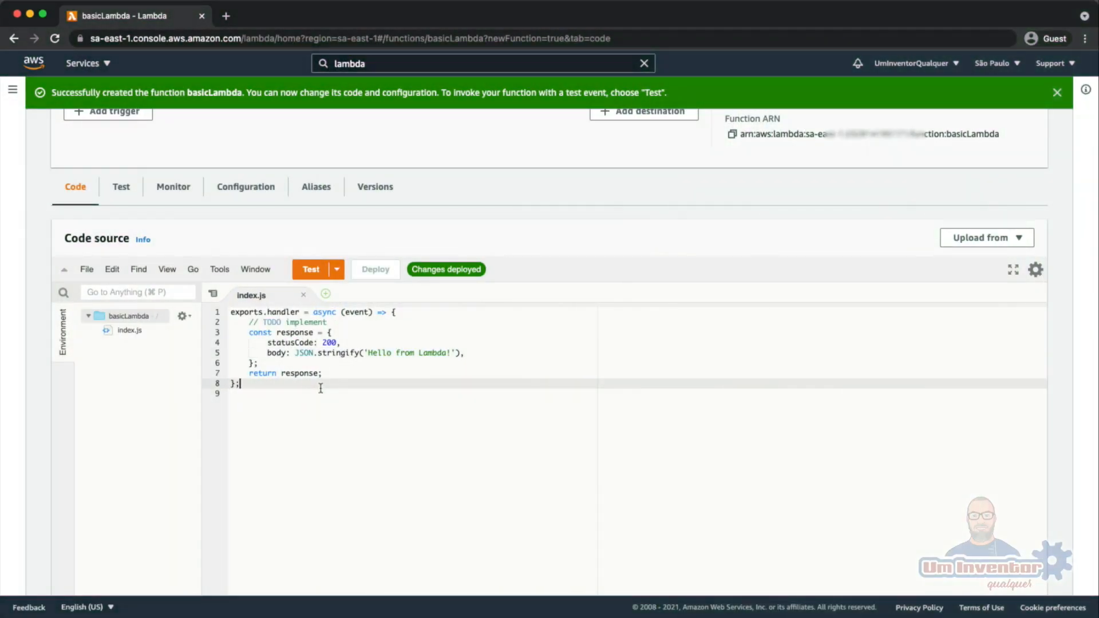
pyautogui.press('super+a')
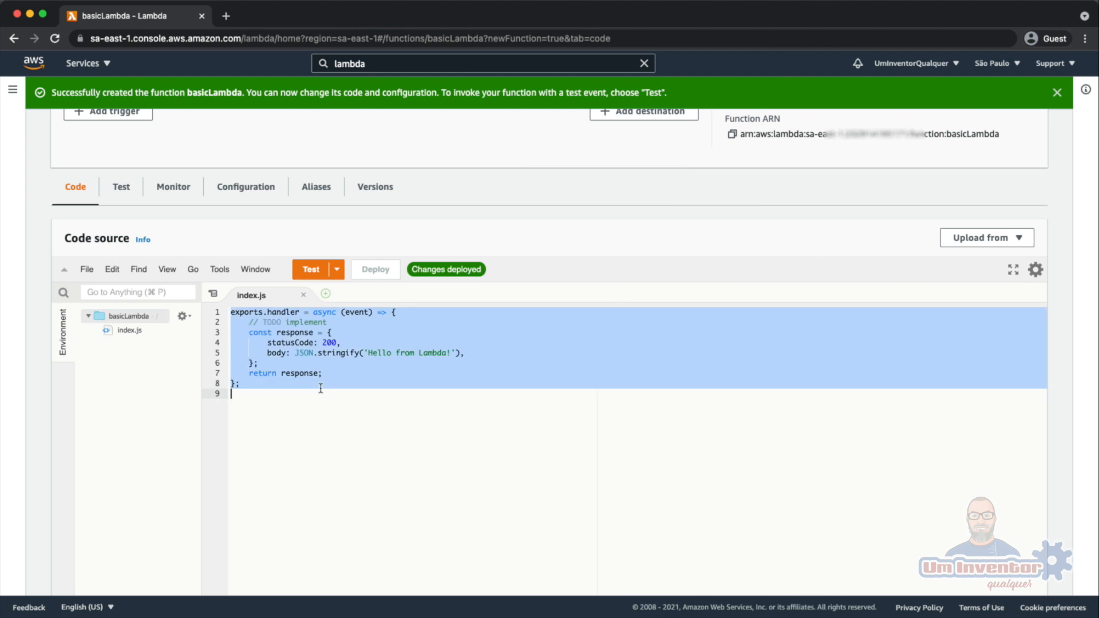
pyautogui.press('super+v')
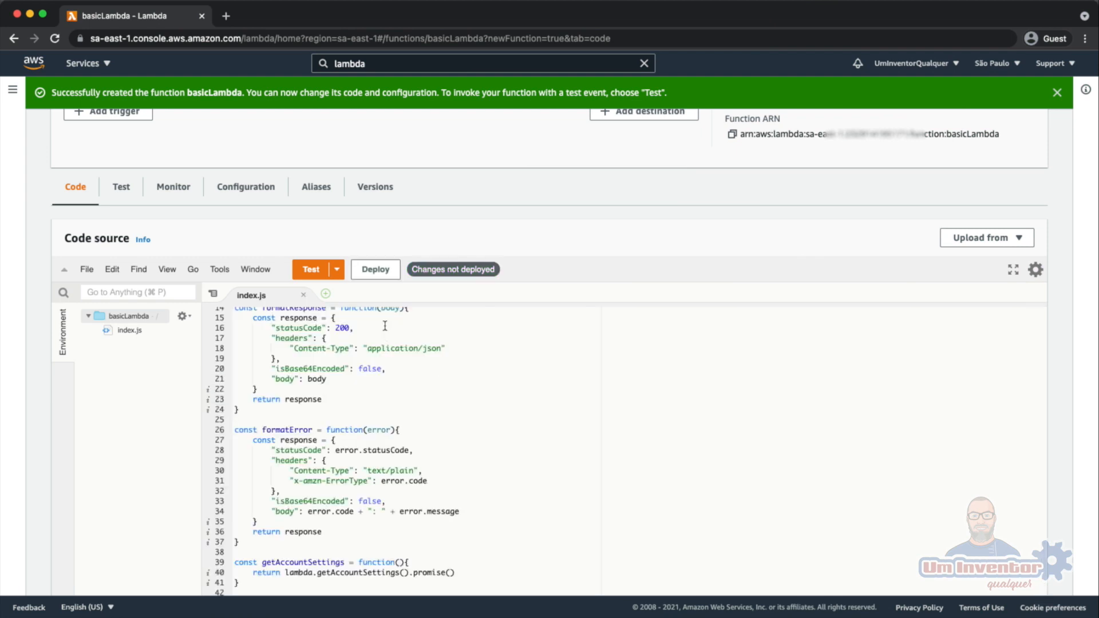
pyautogui.click(375, 269)
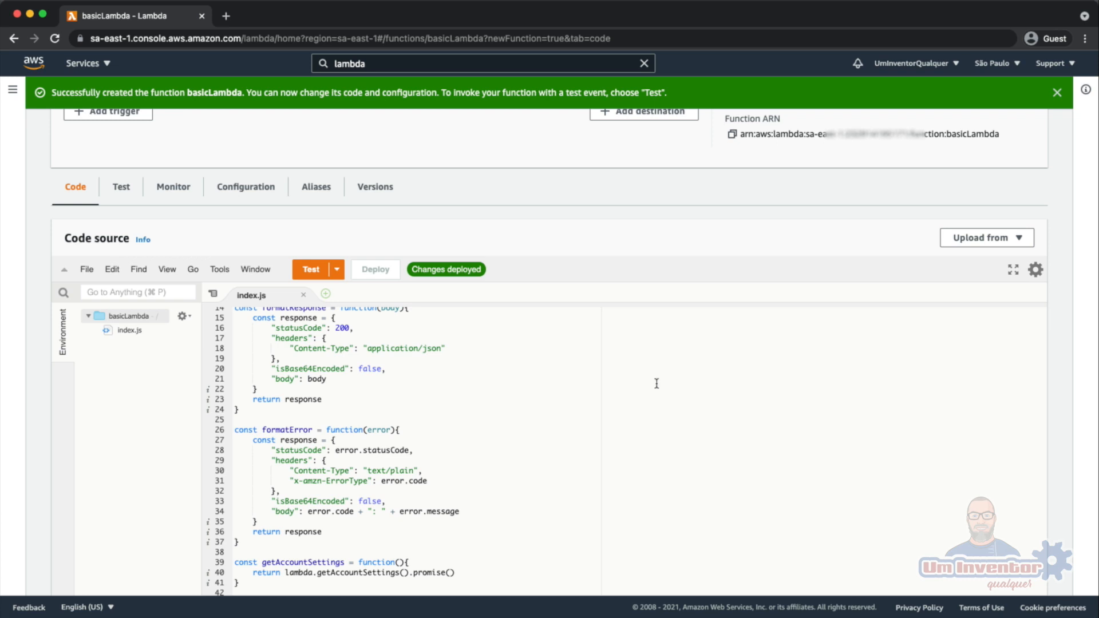
# Start adding a trigger to the basicLambda function with API Gateway as the source.
pyautogui.scroll(4, 656, 384)
pyautogui.scroll(-8, 657, 383)
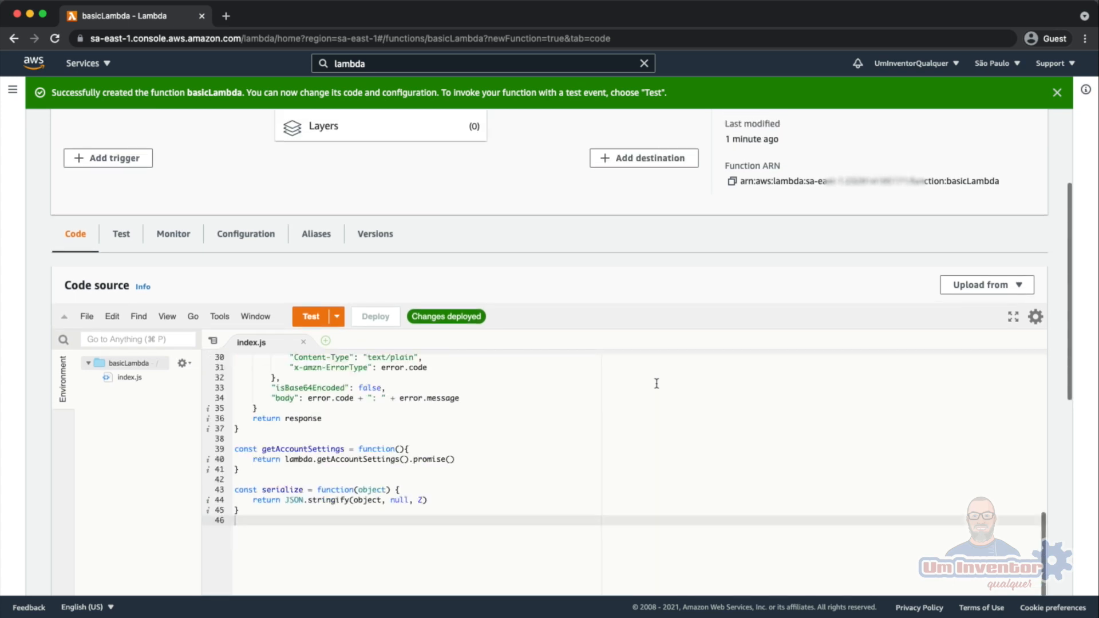
pyautogui.scroll(-5, 657, 384)
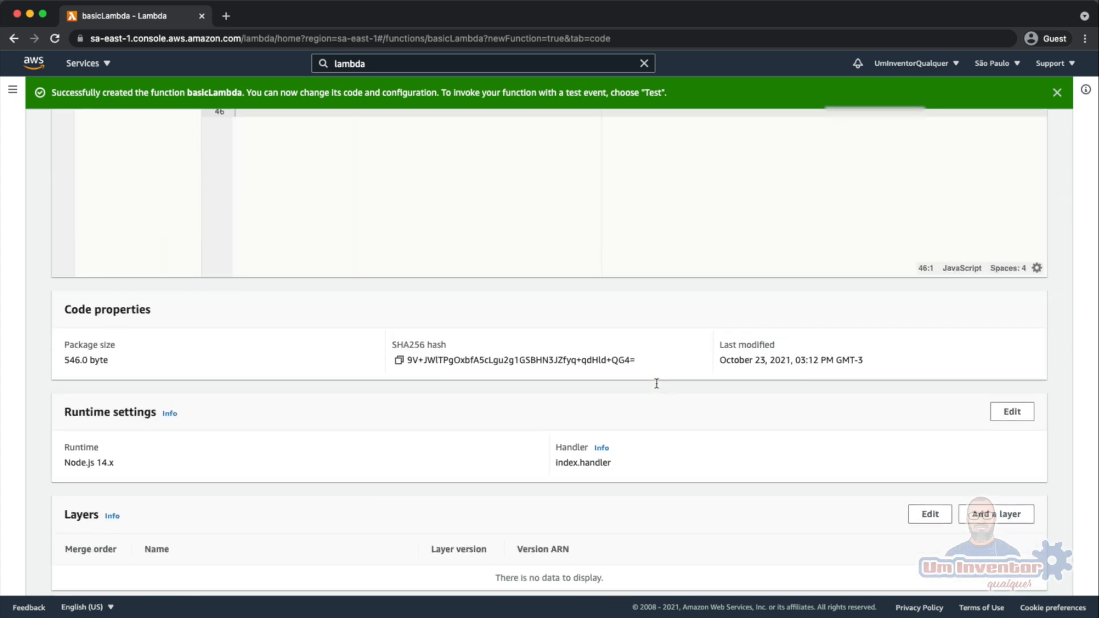
pyautogui.scroll(10, 657, 383)
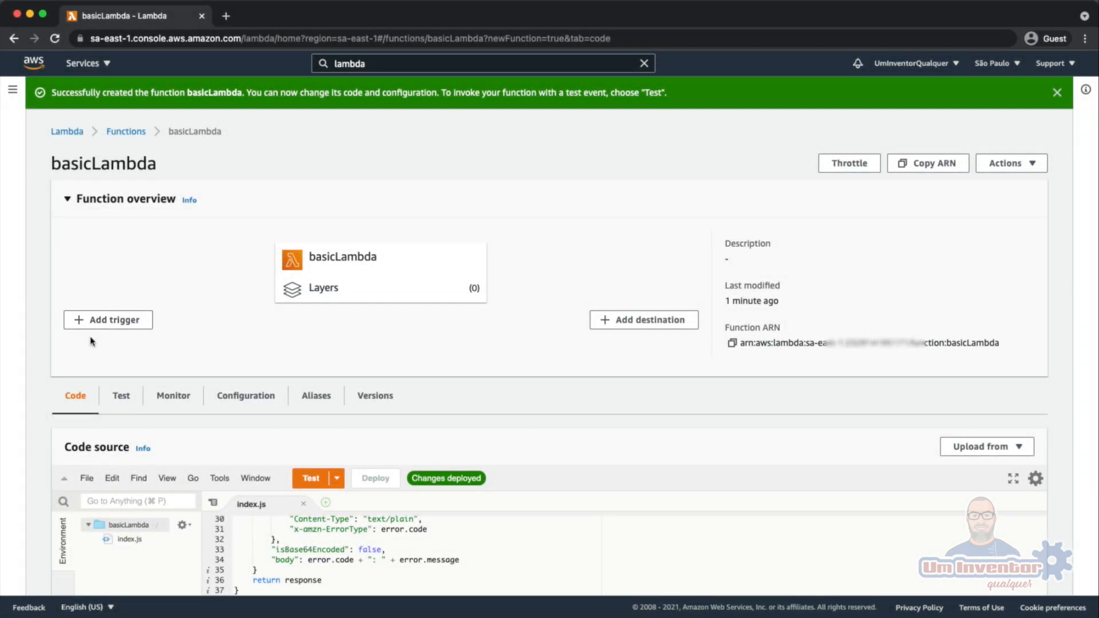
pyautogui.click(115, 321)
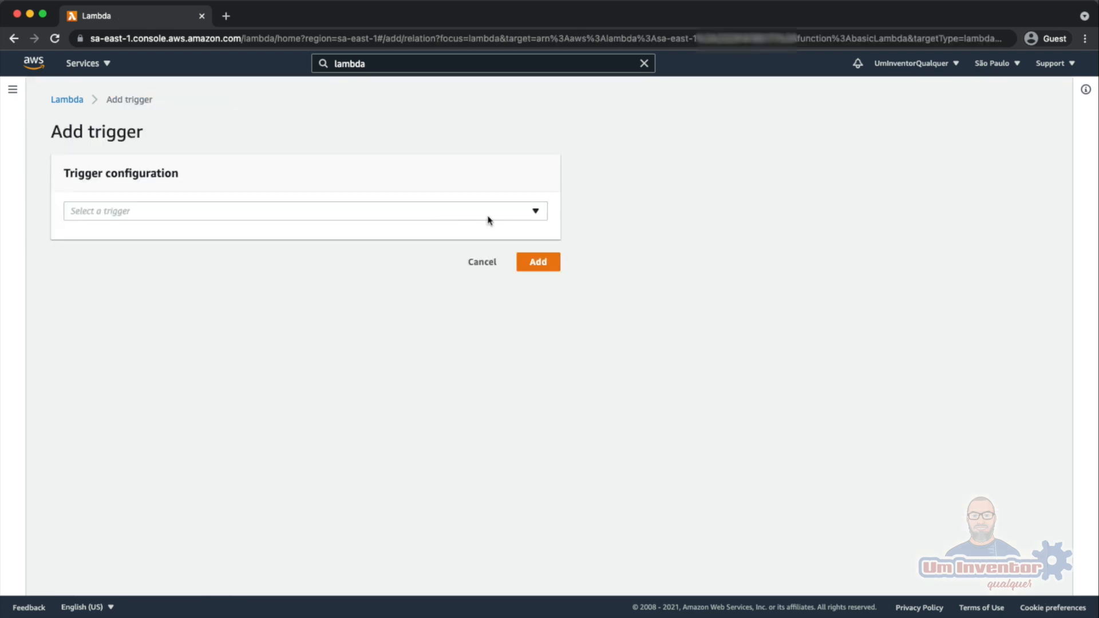
pyautogui.click(534, 215)
pyautogui.click(90, 263)
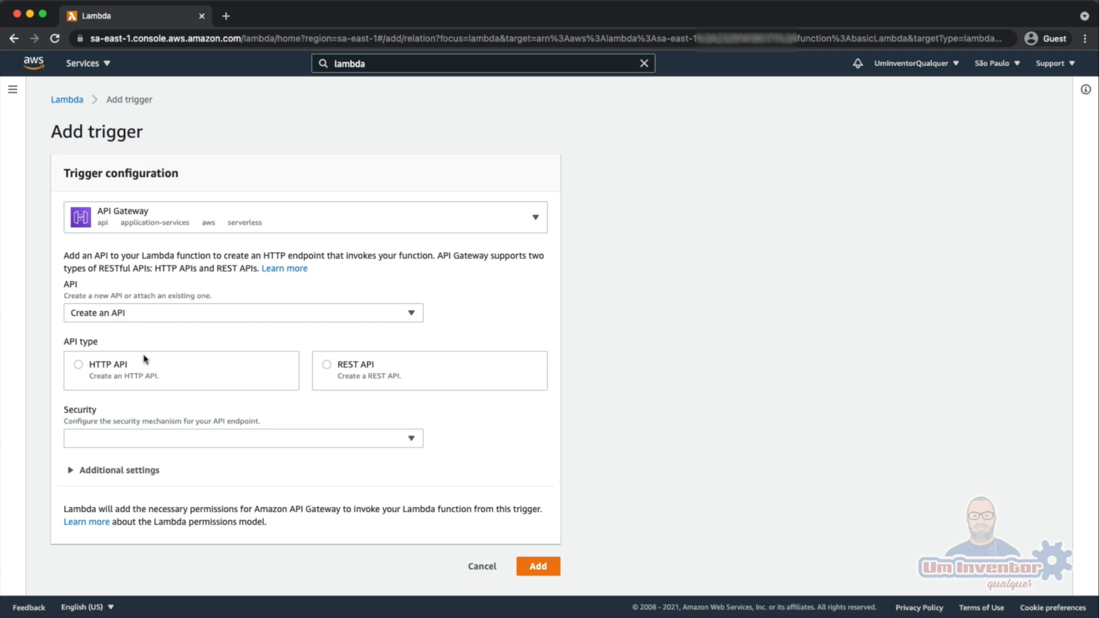
# Configure the new API as a REST API with Open security and add the trigger to the function.
pyautogui.click(328, 365)
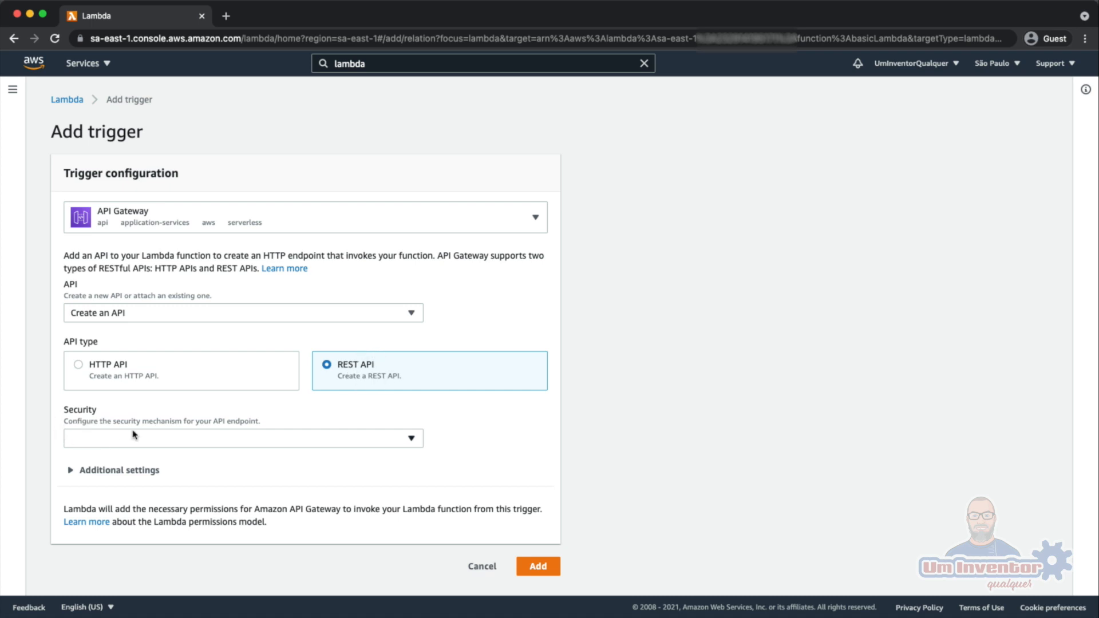
pyautogui.click(295, 441)
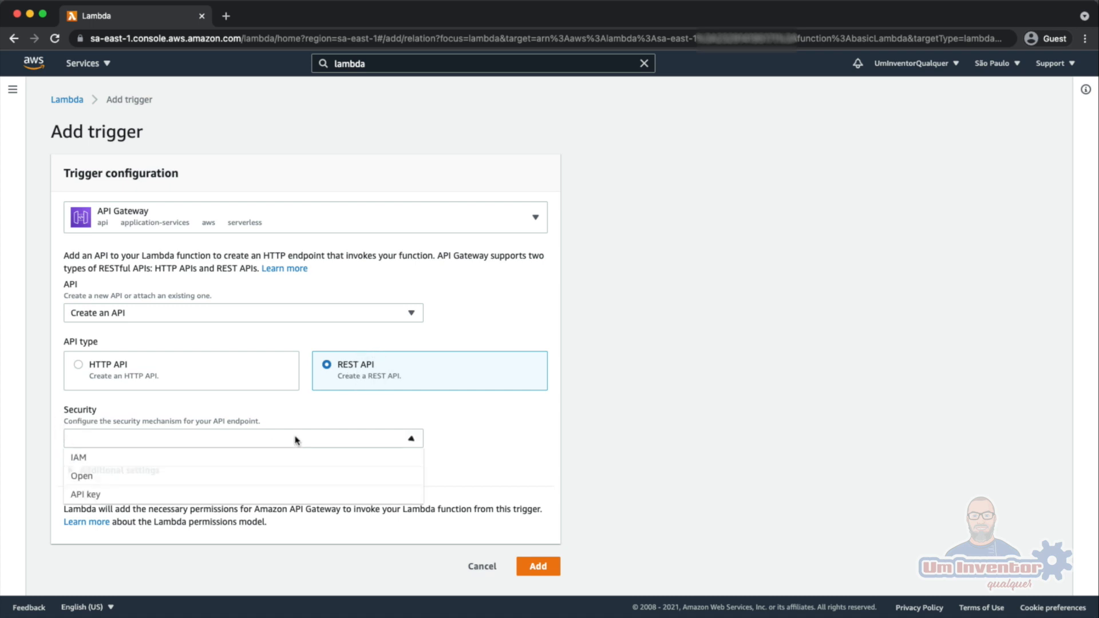
pyautogui.click(126, 479)
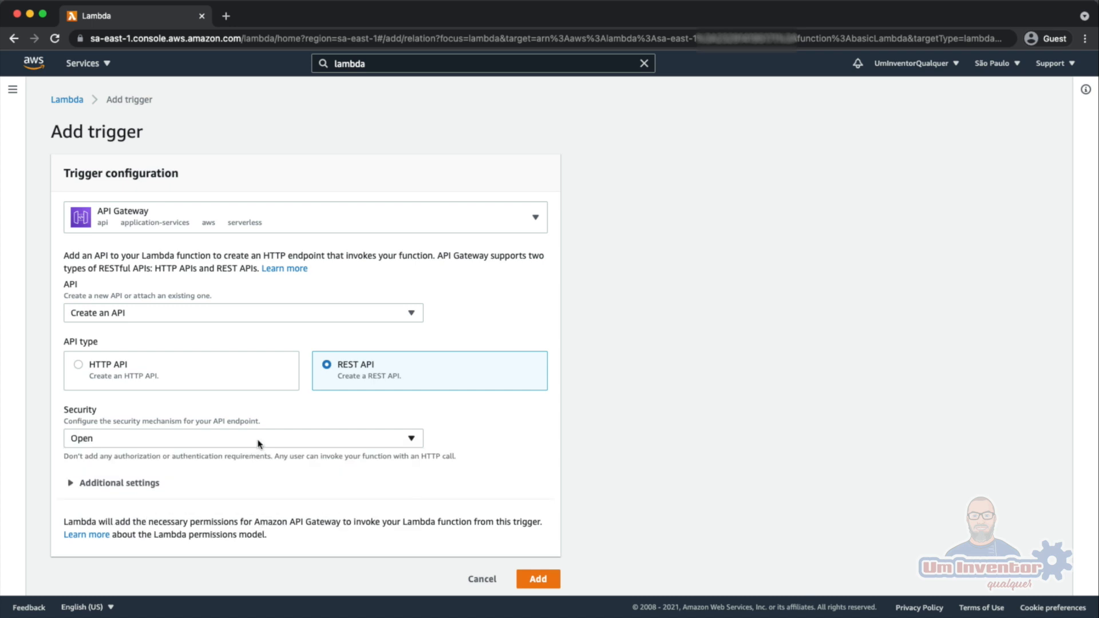
pyautogui.click(259, 441)
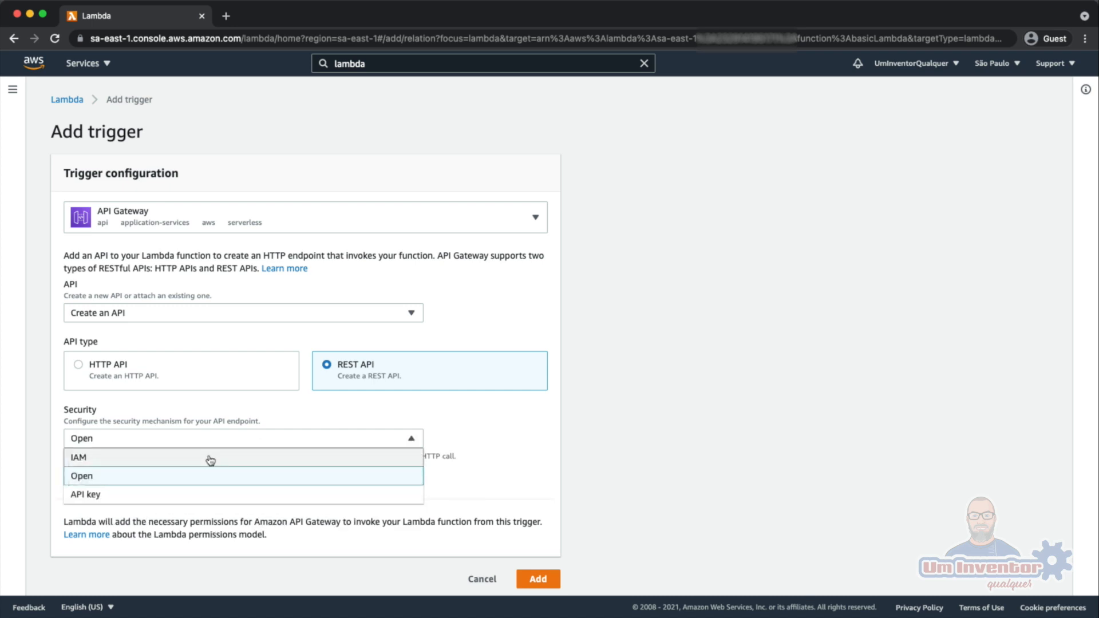
pyautogui.click(172, 482)
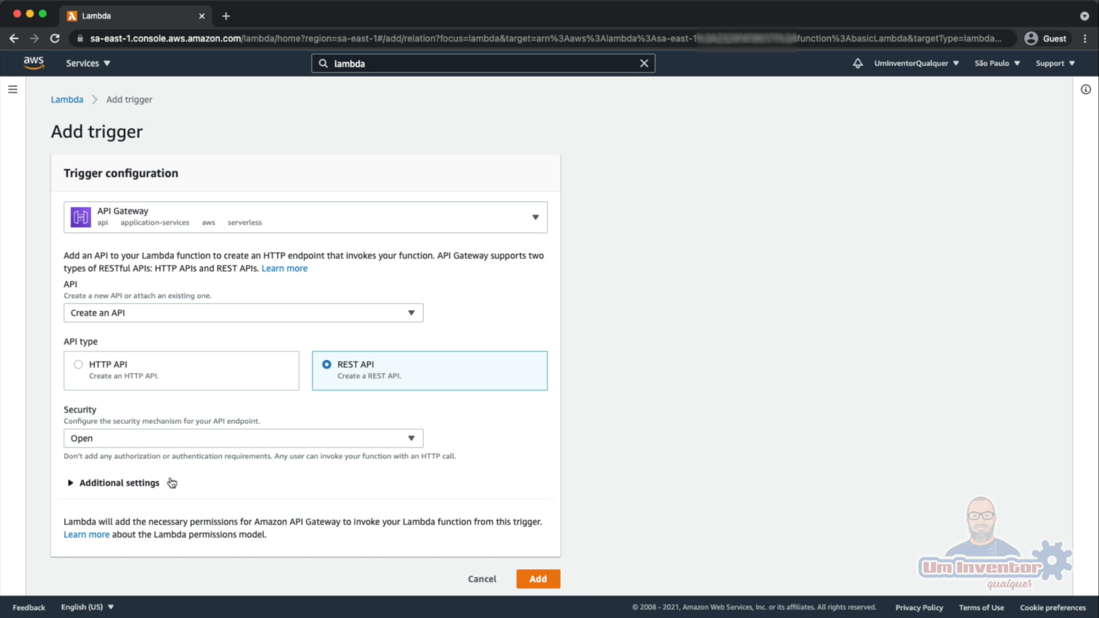
pyautogui.click(550, 584)
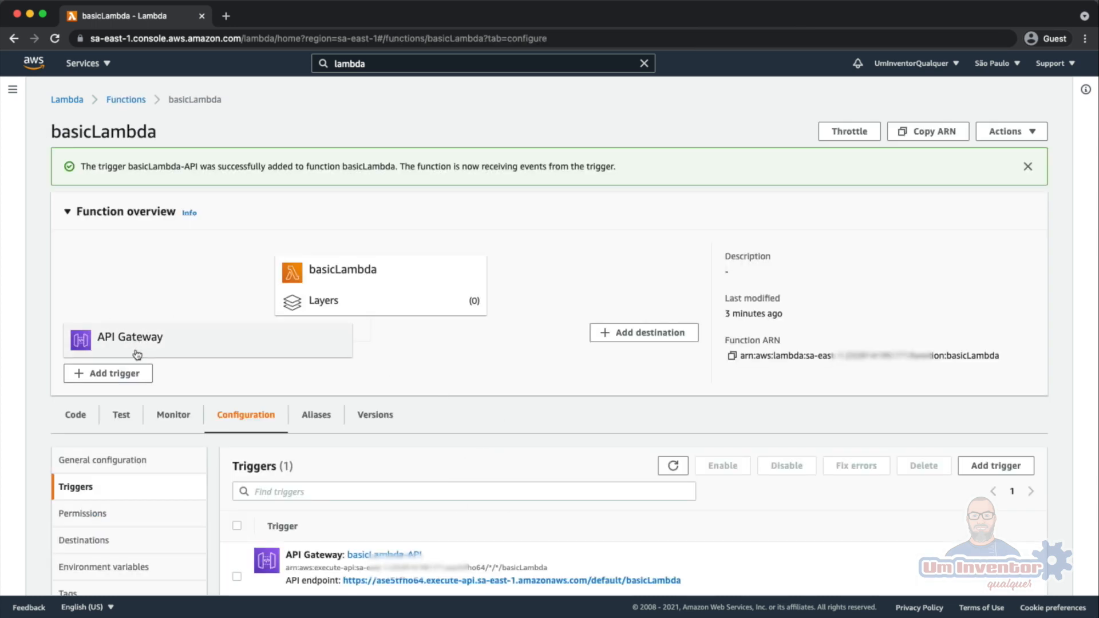
pyautogui.scroll(-2, 433, 454)
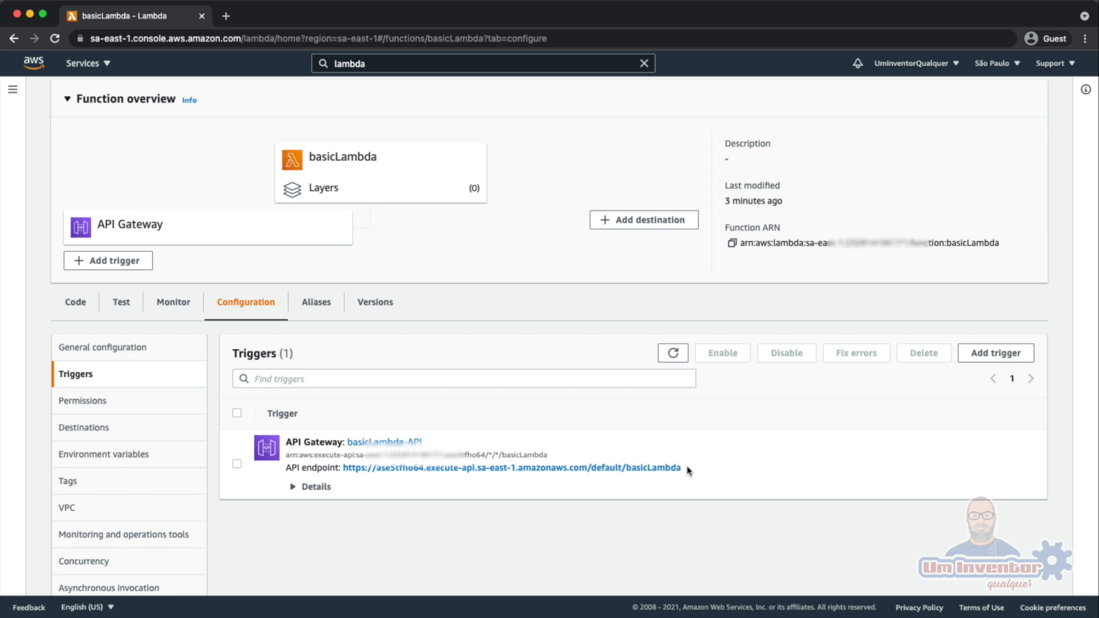
# Open the basicLambda trigger's API endpoint URL in a new browser tab and examine the response, including the Lambda action it names.
pyautogui.moveTo(688, 469); pyautogui.dragTo(343, 476)
pyautogui.press('super+c')
pyautogui.press('super+t')
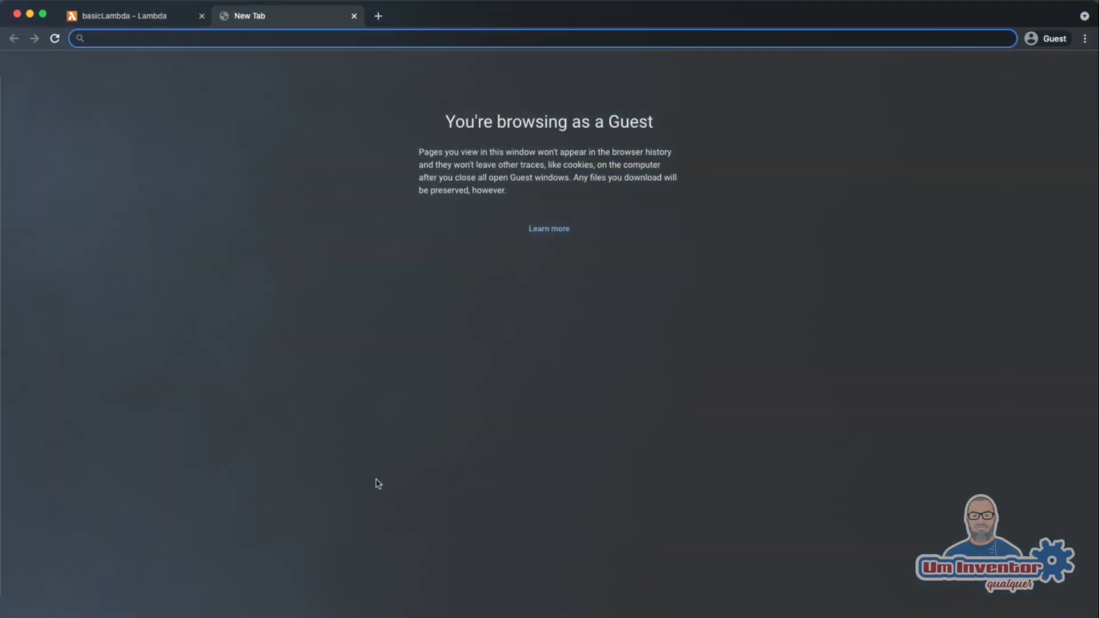
pyautogui.press('super+v')
pyautogui.press('Return')
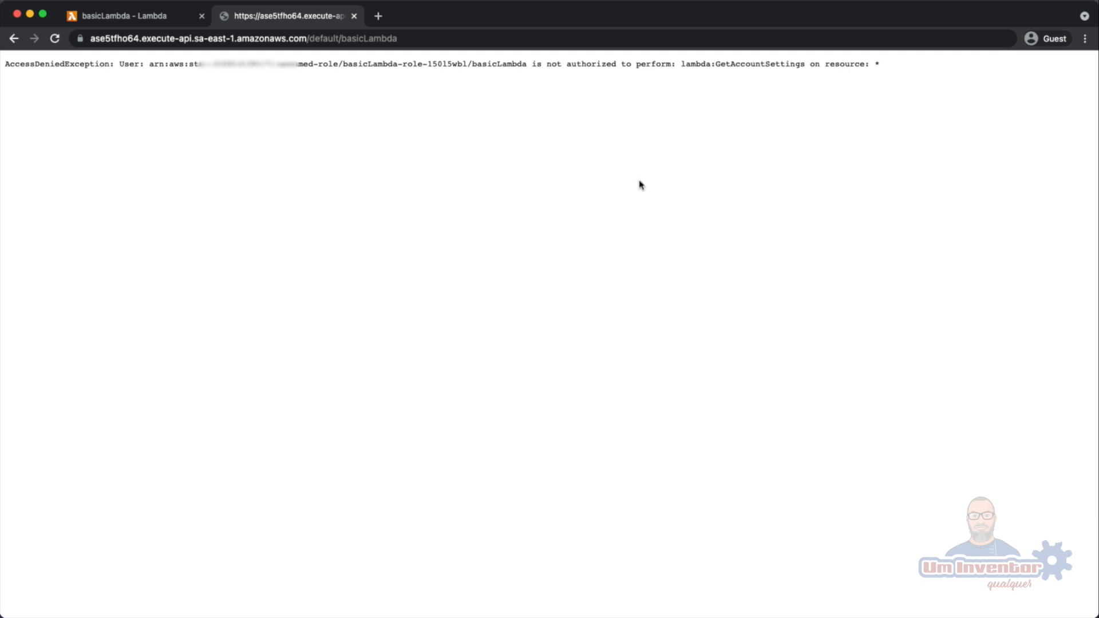
pyautogui.doubleClick(743, 65)
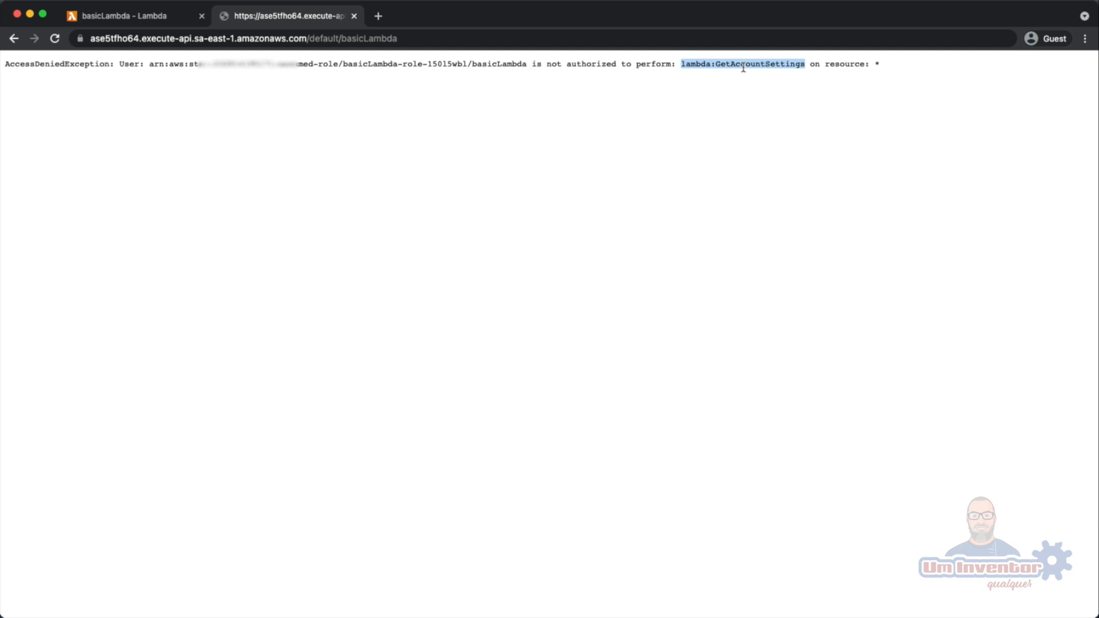
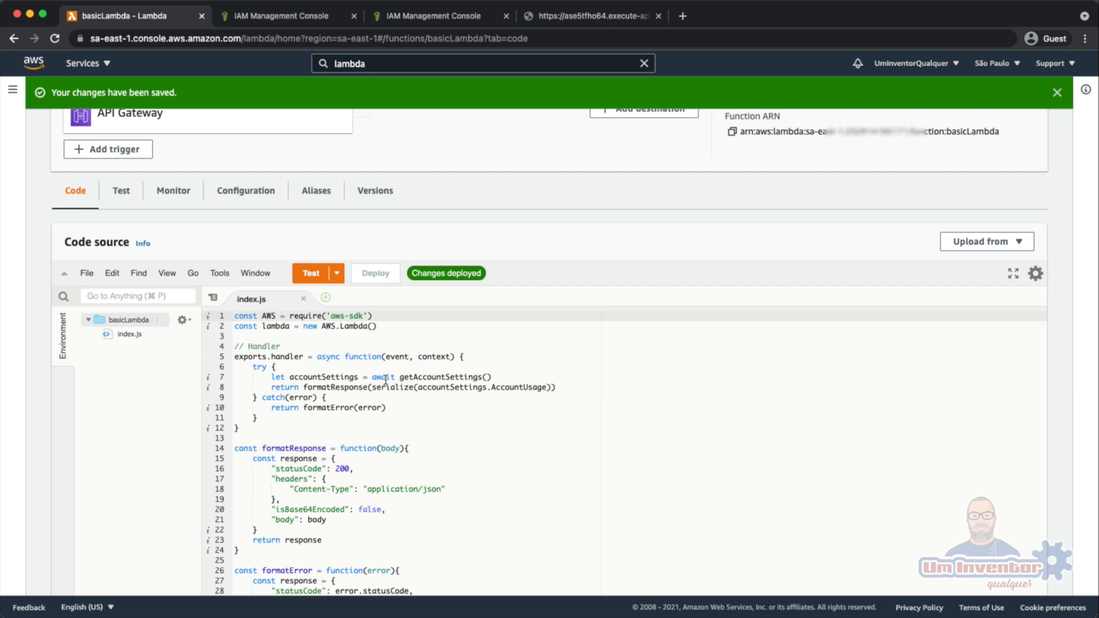
# Upload function.zip as basicLambda's new code package, overwriting the existing code, and read the code source notice.
pyautogui.click(110, 336)
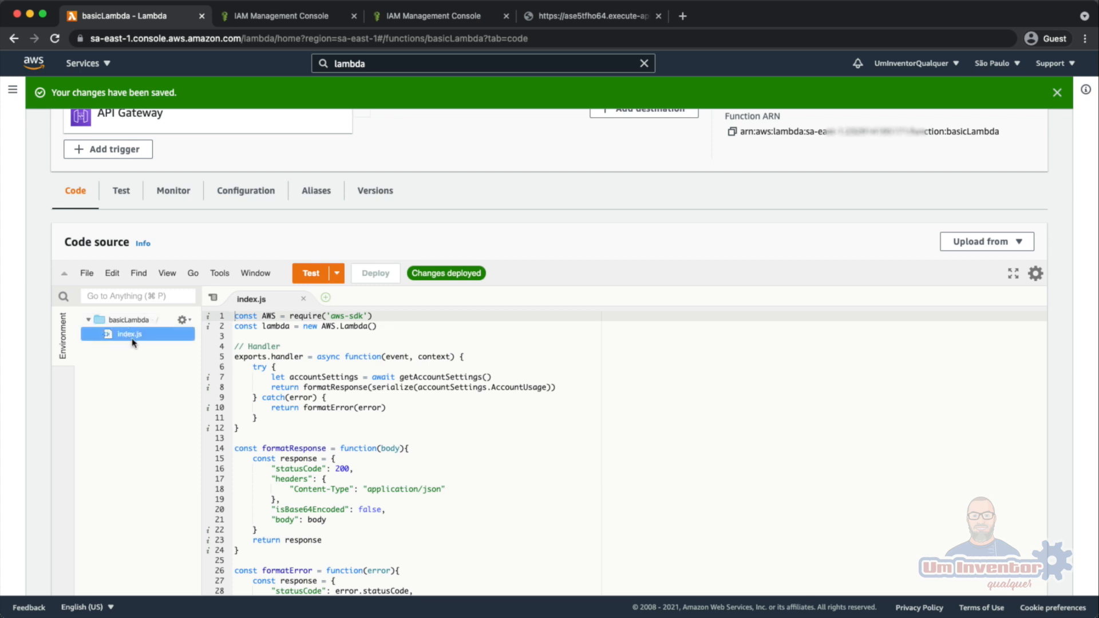
pyautogui.click(994, 245)
pyautogui.click(972, 261)
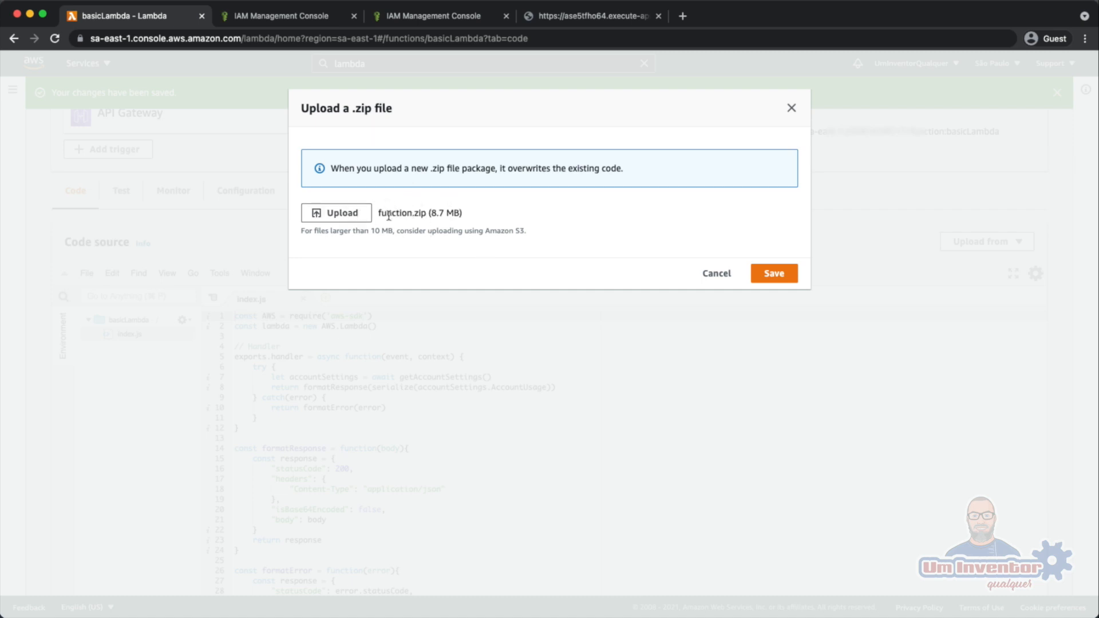
pyautogui.moveTo(431, 217); pyautogui.dragTo(456, 220)
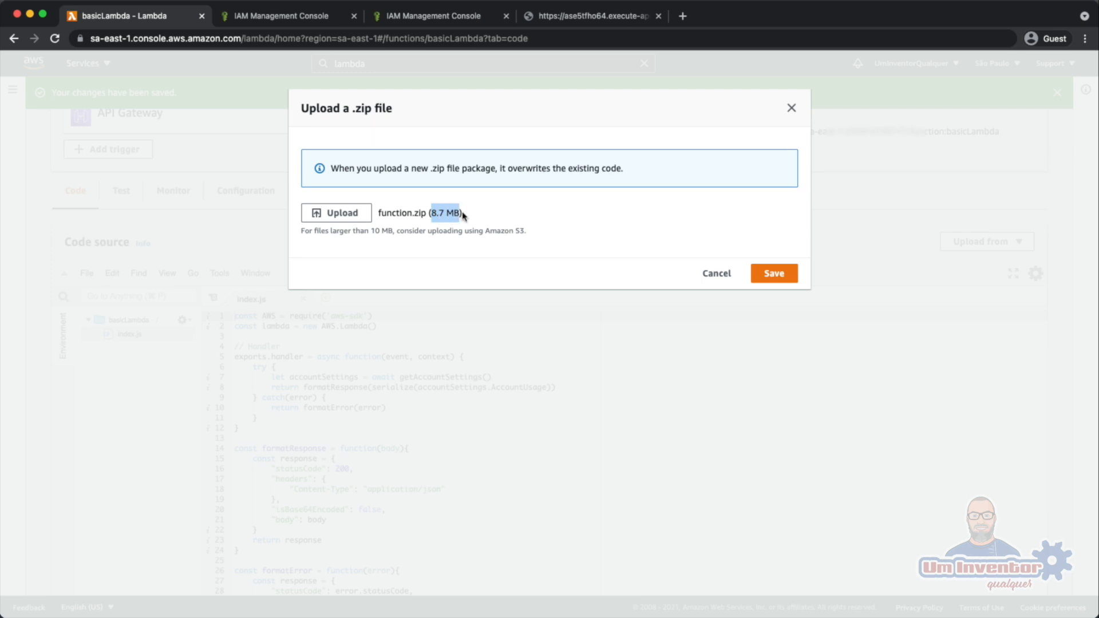
pyautogui.click(463, 215)
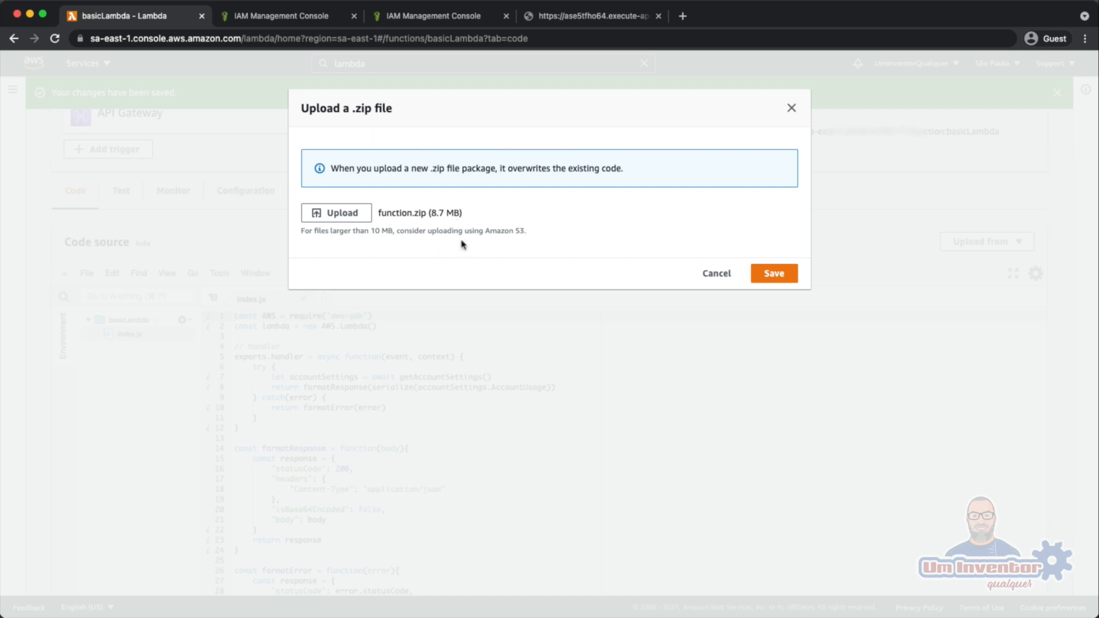
pyautogui.tripleClick(432, 227)
pyautogui.click(346, 230)
pyautogui.moveTo(302, 234); pyautogui.dragTo(525, 240)
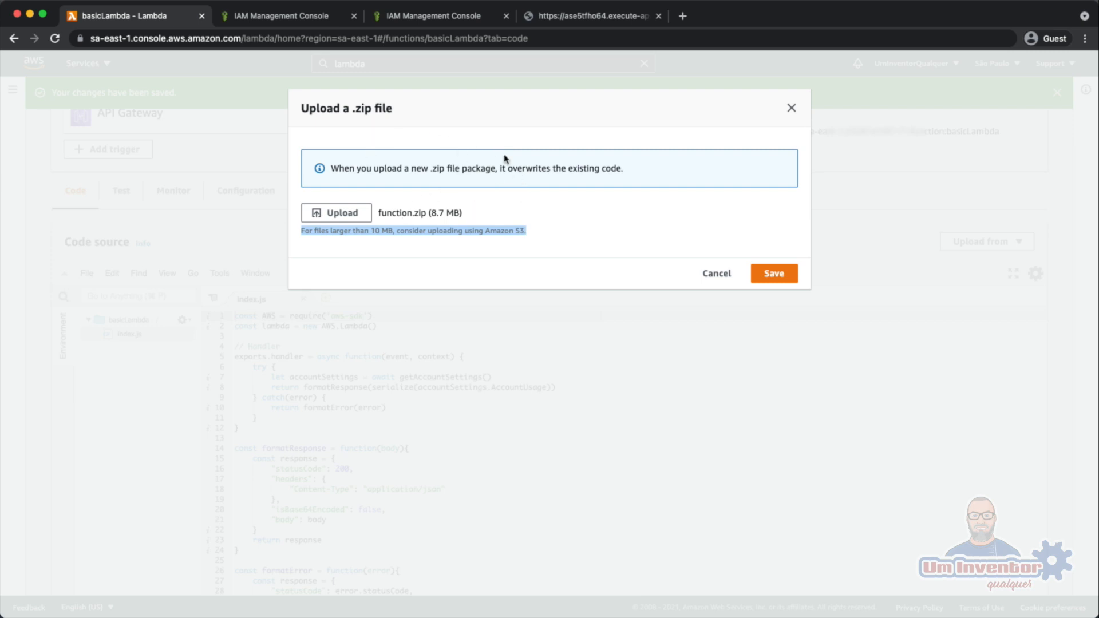
pyautogui.click(621, 243)
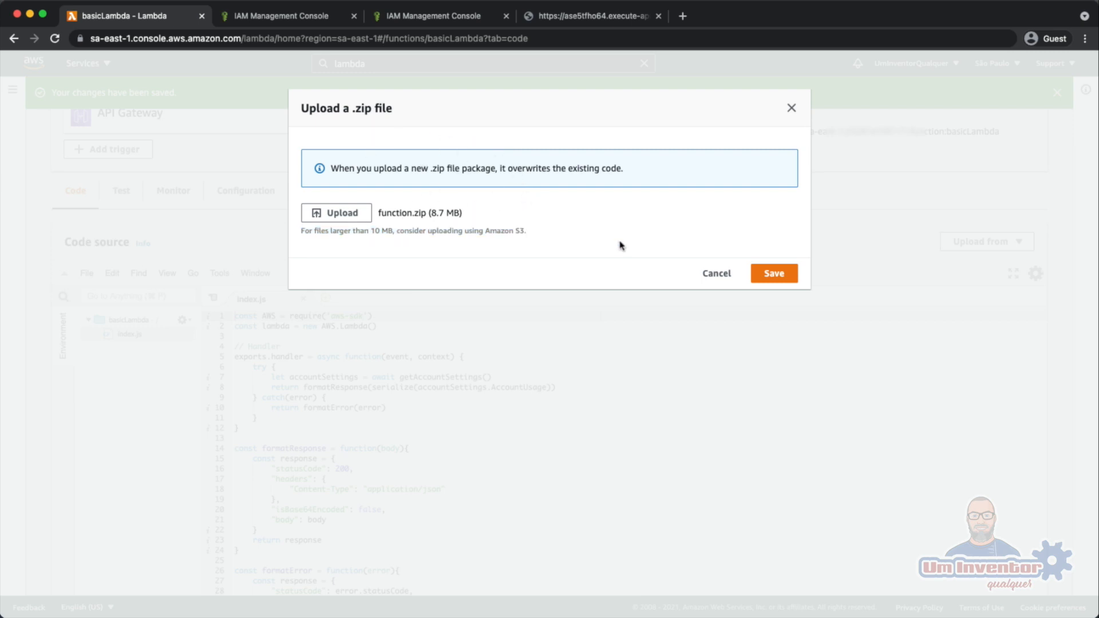
pyautogui.click(776, 276)
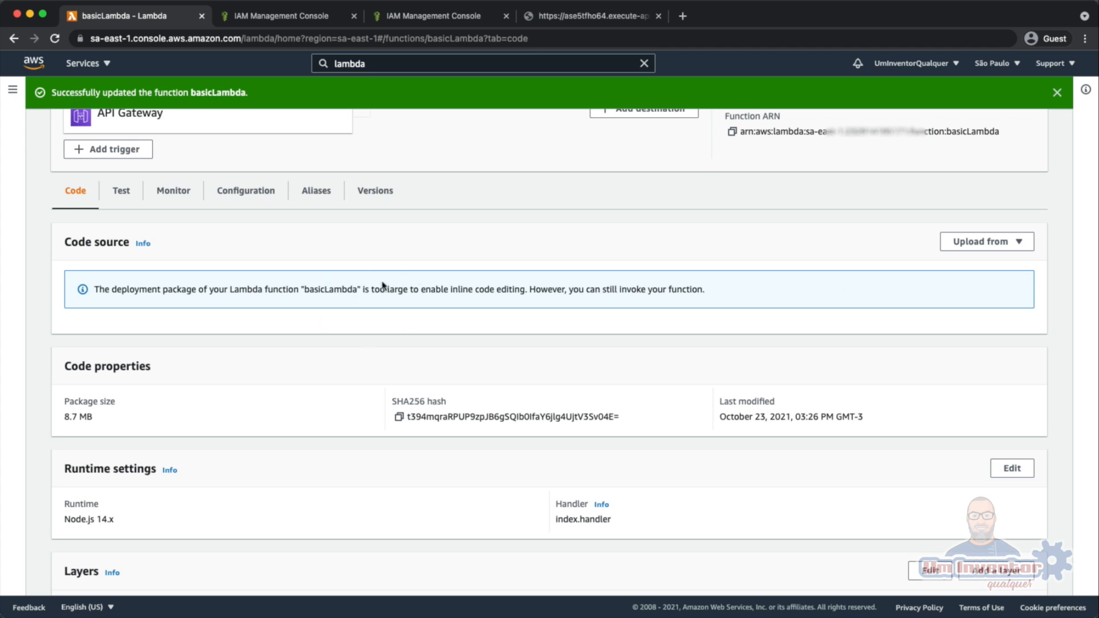
pyautogui.moveTo(93, 289); pyautogui.dragTo(708, 292)
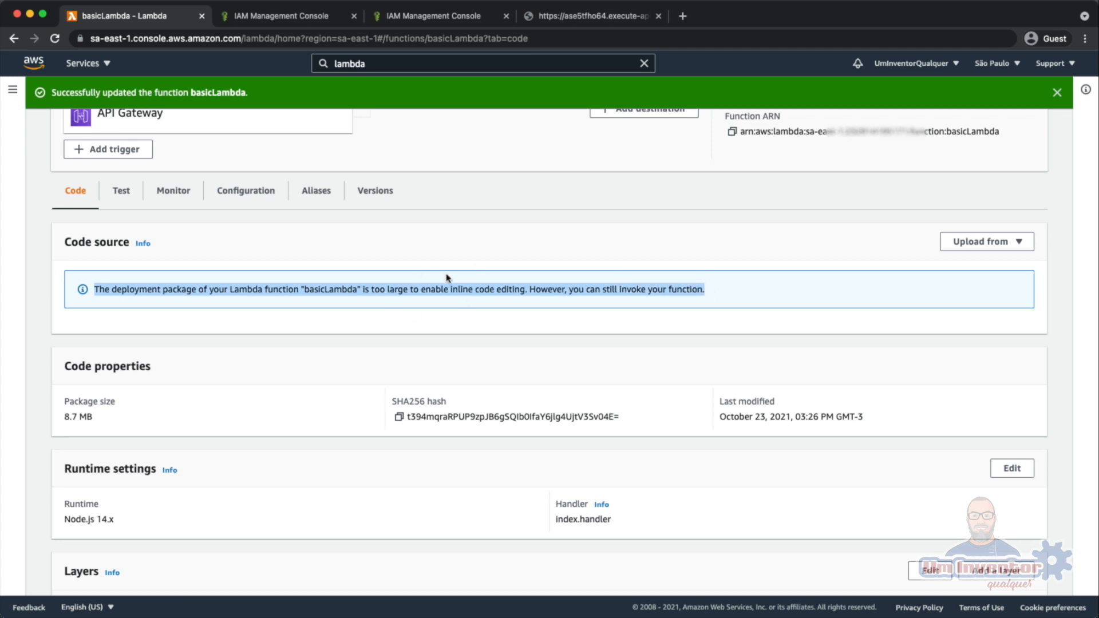
pyautogui.click(493, 297)
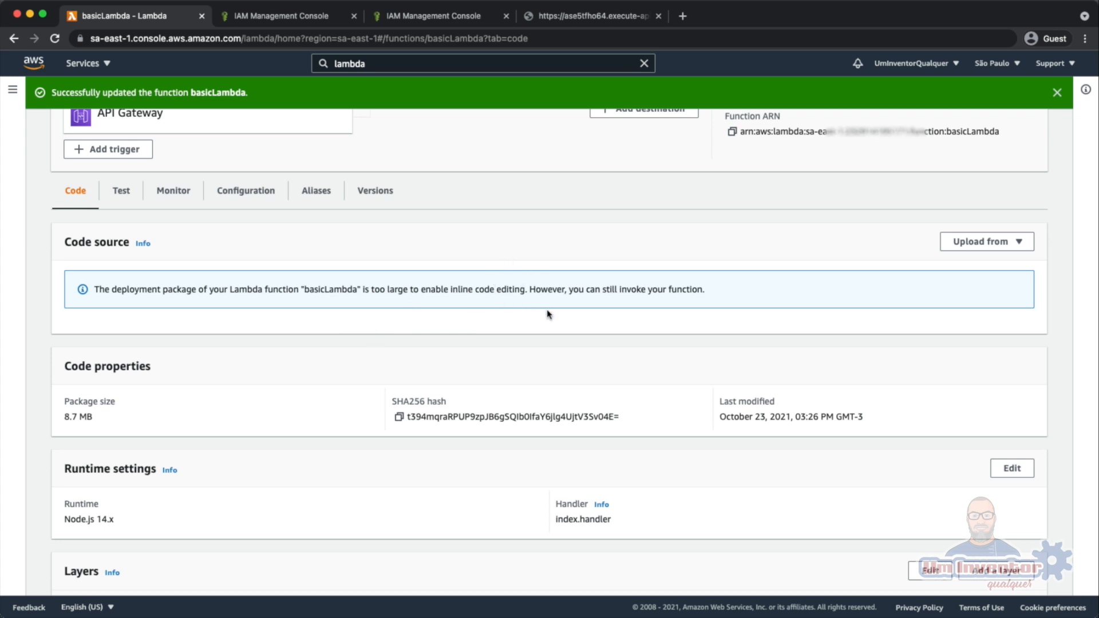
# Reload the API endpoint page to call the updated function, check the TotalCodeSize value, and return to the Lambda console.
pyautogui.click(581, 22)
pyautogui.press('super+r')
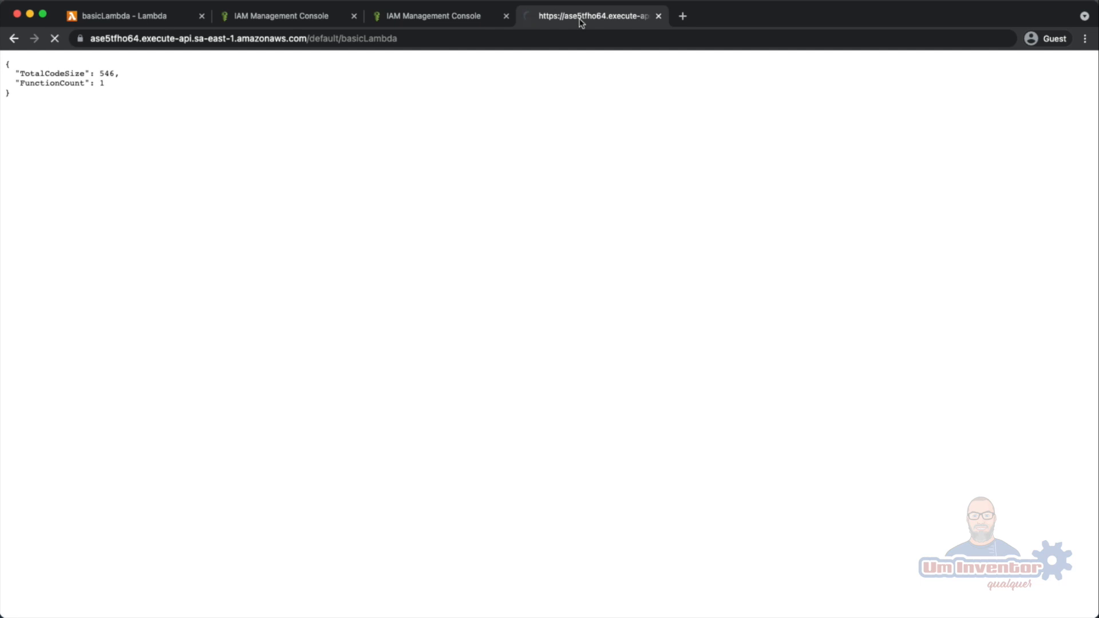
pyautogui.doubleClick(117, 75)
pyautogui.press('super+1')
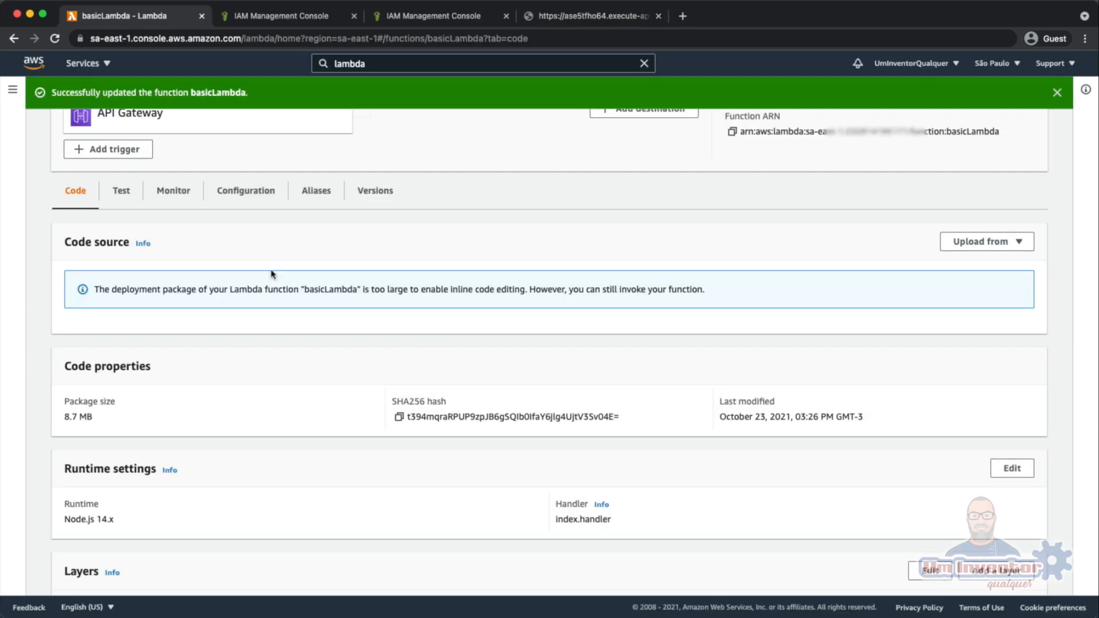
# Review basicLambda's monitoring data: the CloudWatch metrics, the recent invocation logs and the X-Ray traces.
pyautogui.scroll(5, 269, 275)
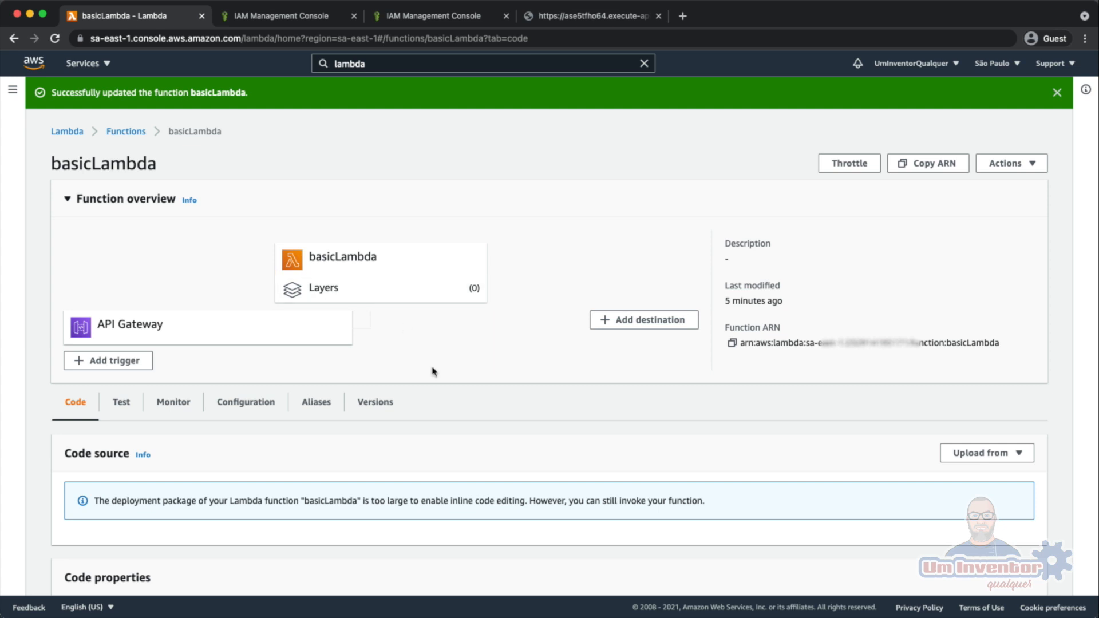
pyautogui.scroll(-2, 433, 370)
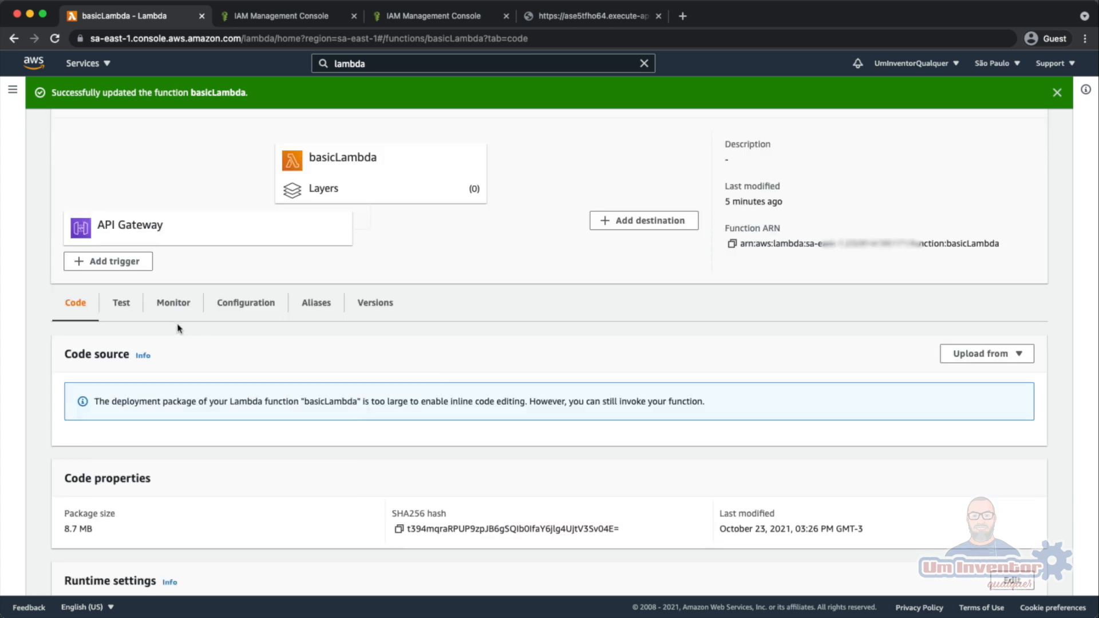
pyautogui.click(172, 307)
pyautogui.scroll(-3, 403, 447)
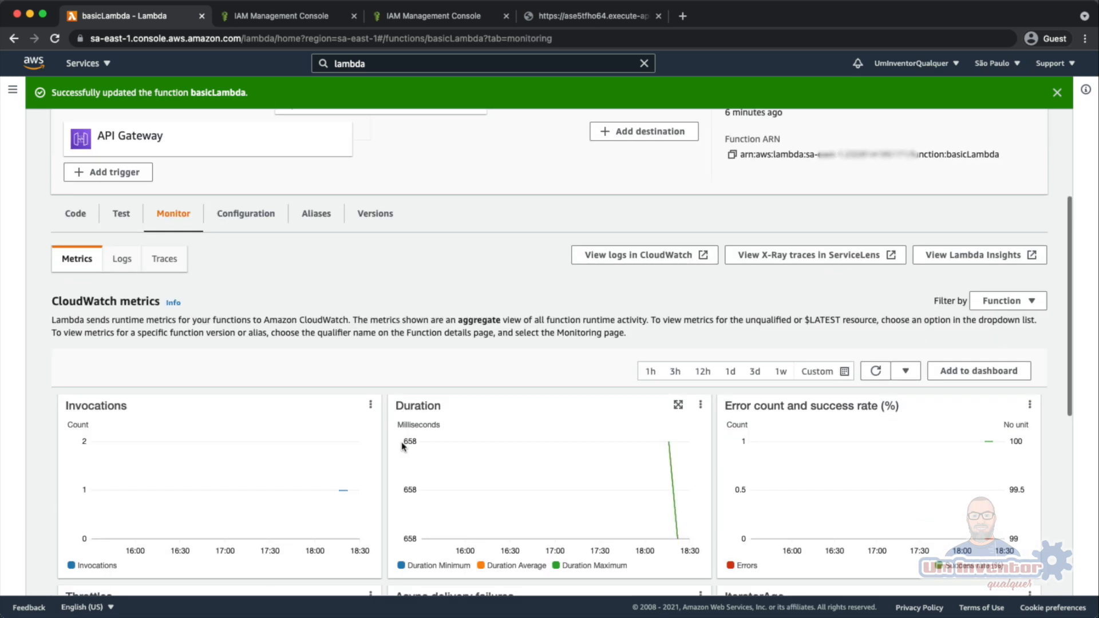
pyautogui.moveTo(695, 479)
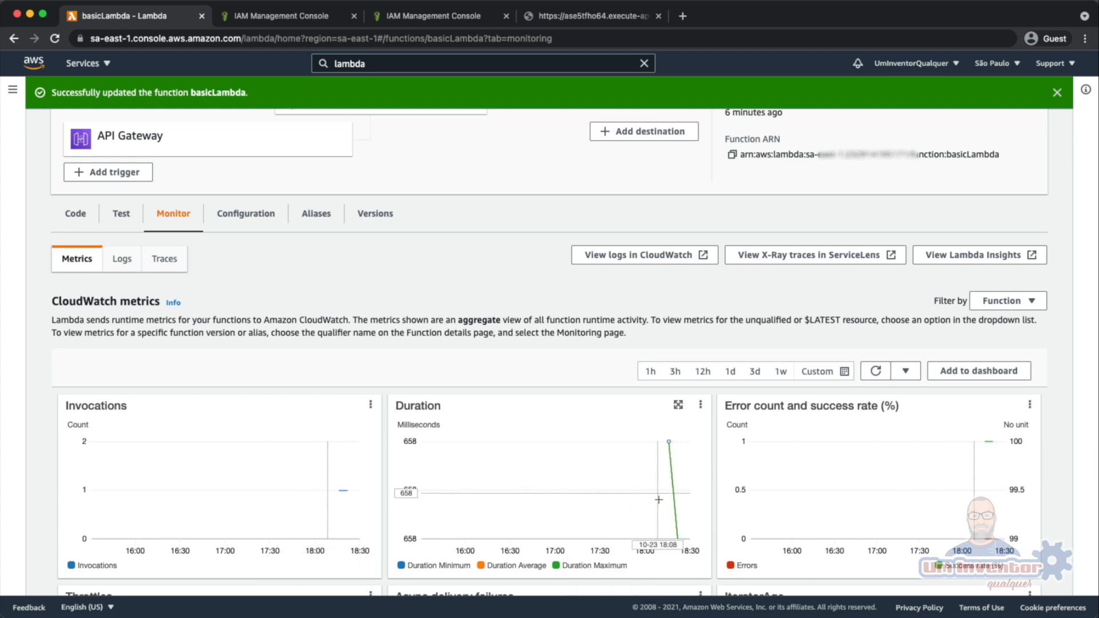
pyautogui.click(119, 262)
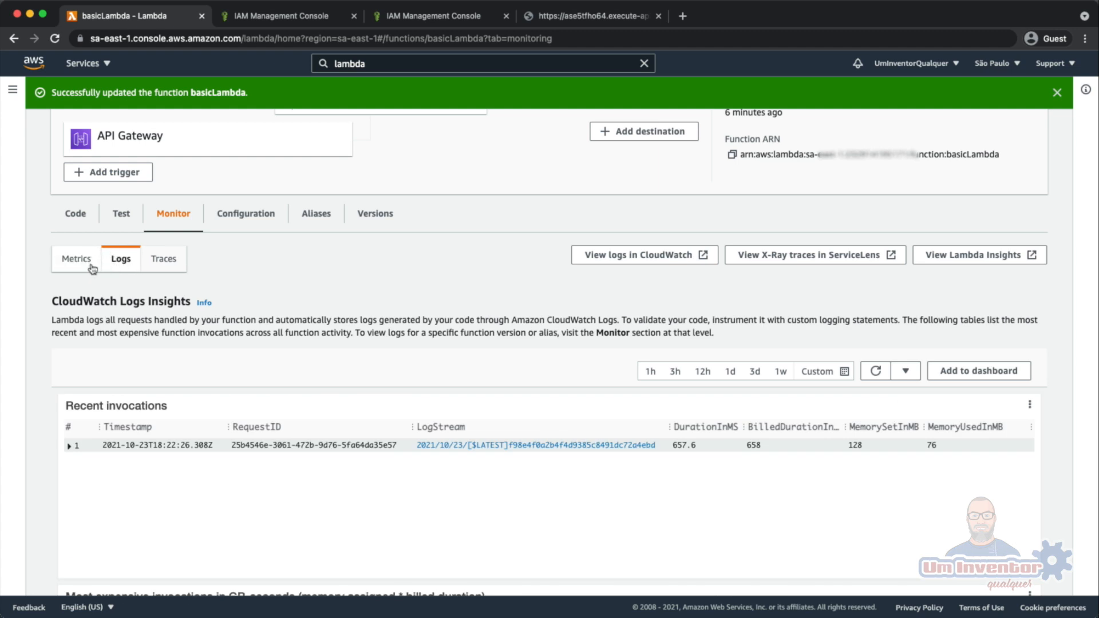
pyautogui.click(166, 264)
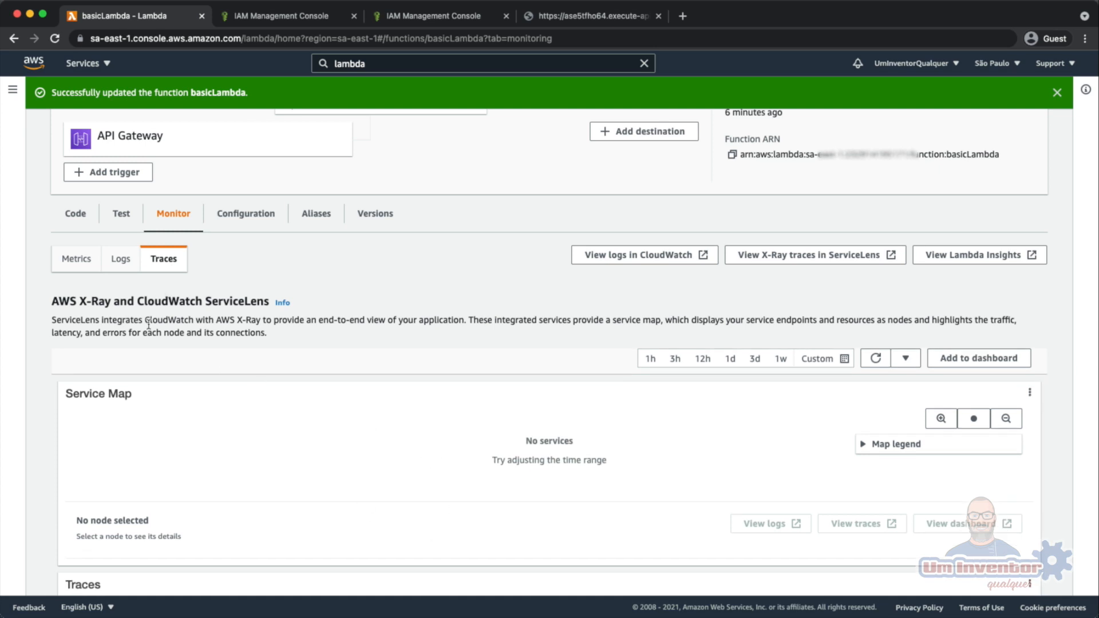
# Open the recent invocation's log stream in CloudWatch and examine the billed duration and memory size in its REPORT entry.
pyautogui.click(123, 265)
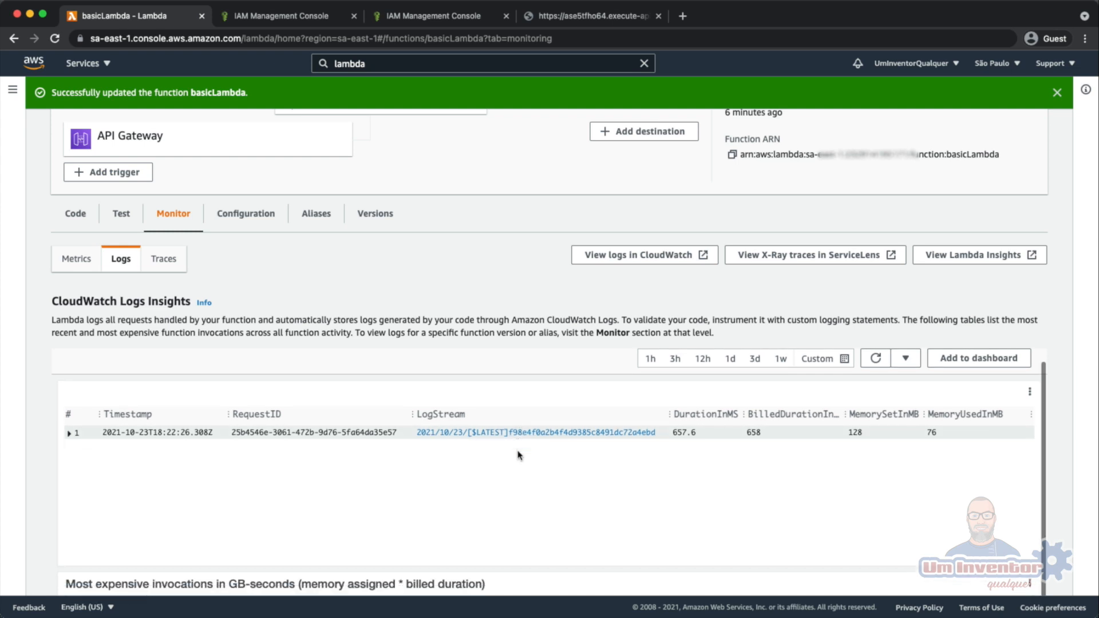
pyautogui.click(560, 432)
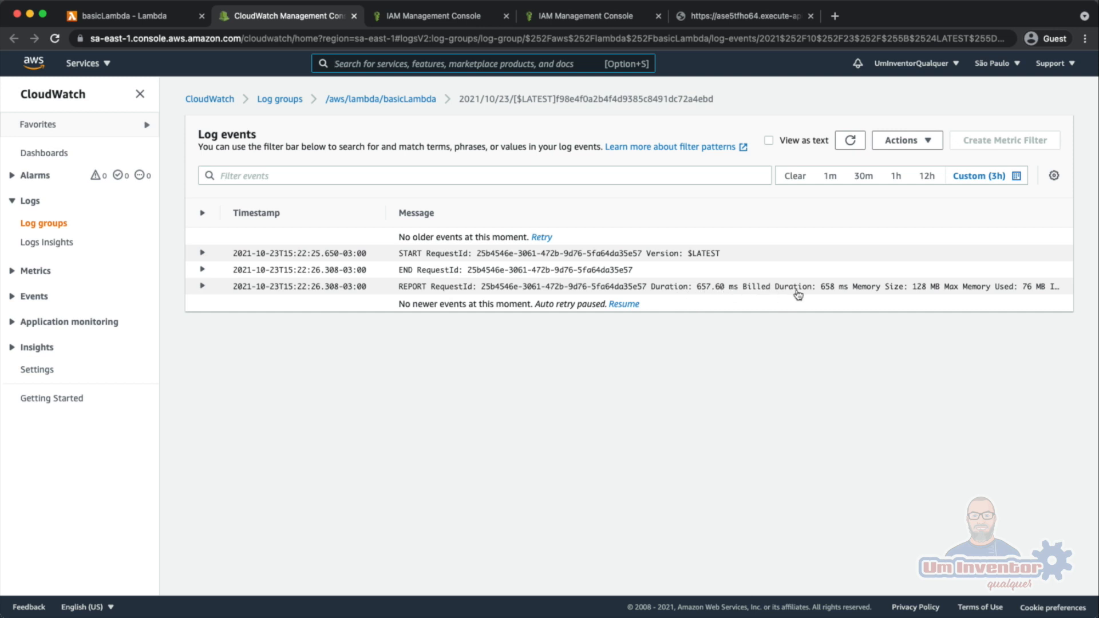
pyautogui.moveTo(820, 288); pyautogui.dragTo(836, 289)
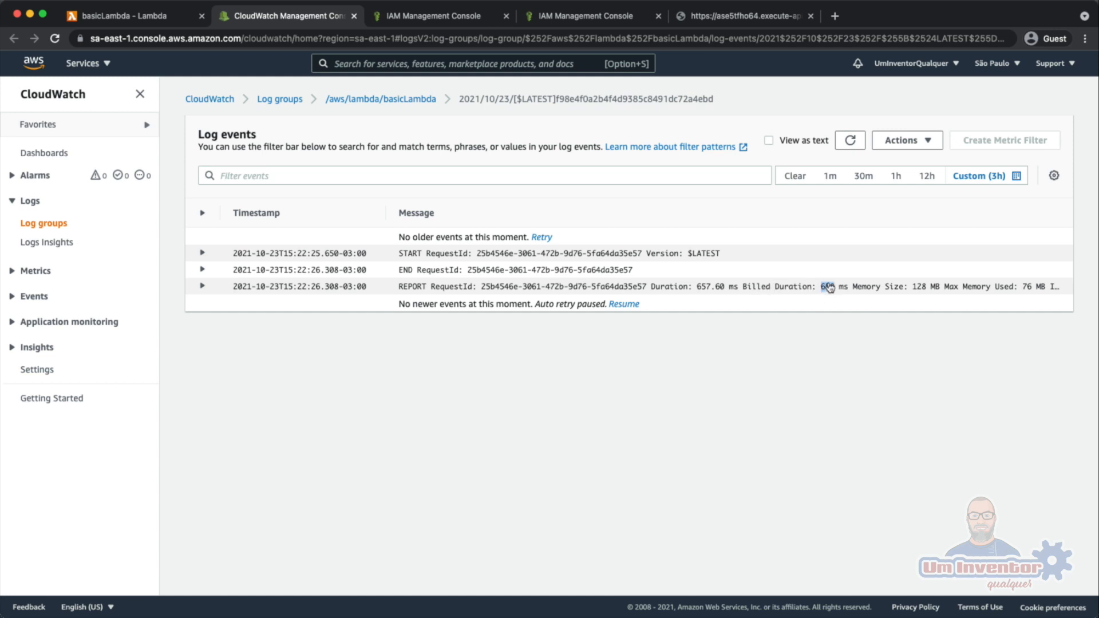
pyautogui.doubleClick(919, 289)
# From basicLambda's monitoring page, open the function's full log group in CloudWatch and look over its log streams.
pyautogui.click(153, 16)
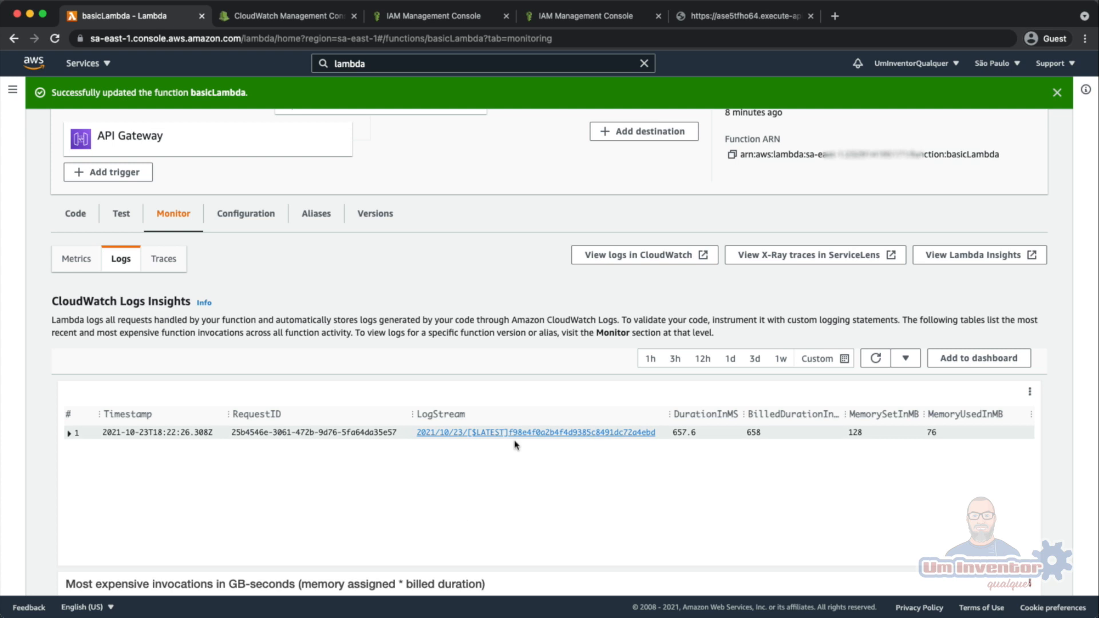
pyautogui.click(656, 259)
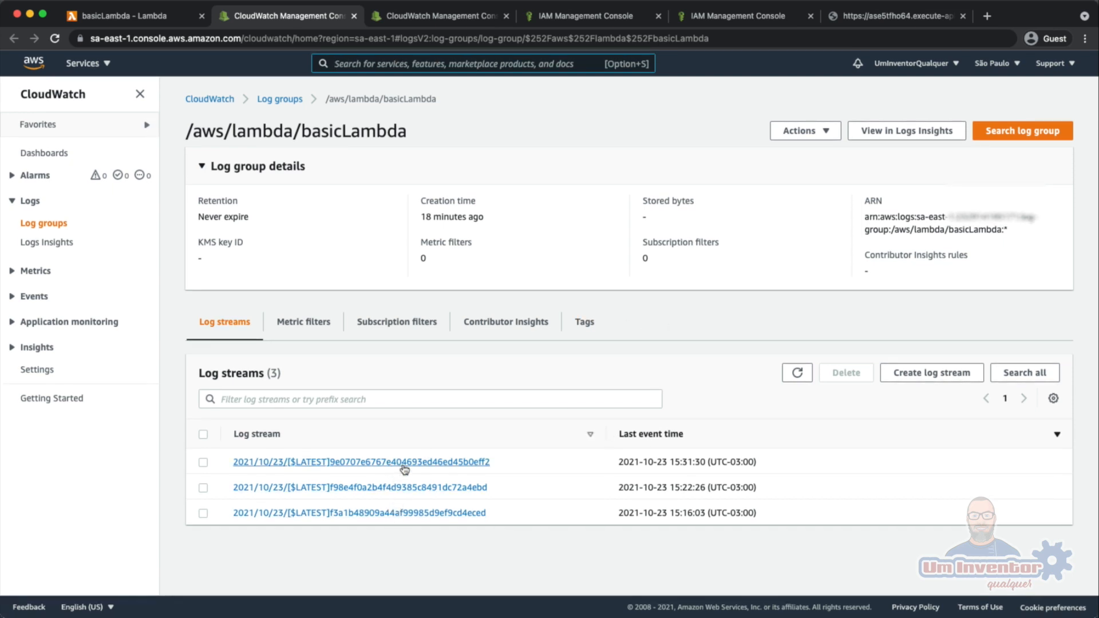
pyautogui.click(865, 17)
pyautogui.click(294, 17)
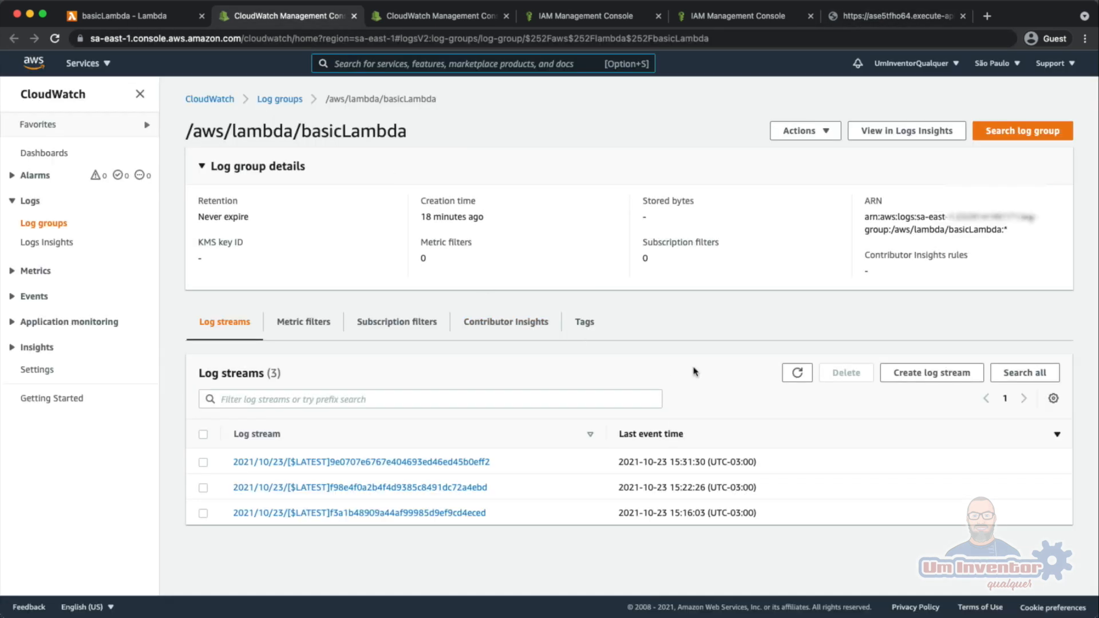